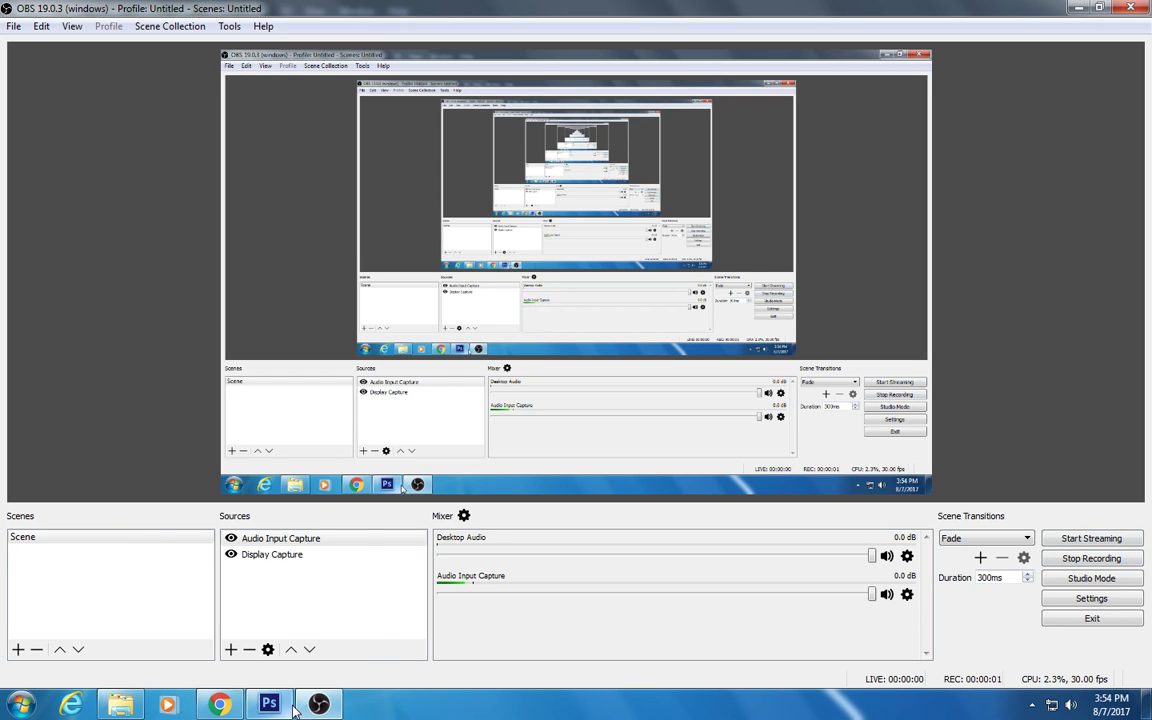
Bring the blank My Name Art.psd document in Photoshop to the front.
mouse_move(269, 705)
left_click(283, 708)
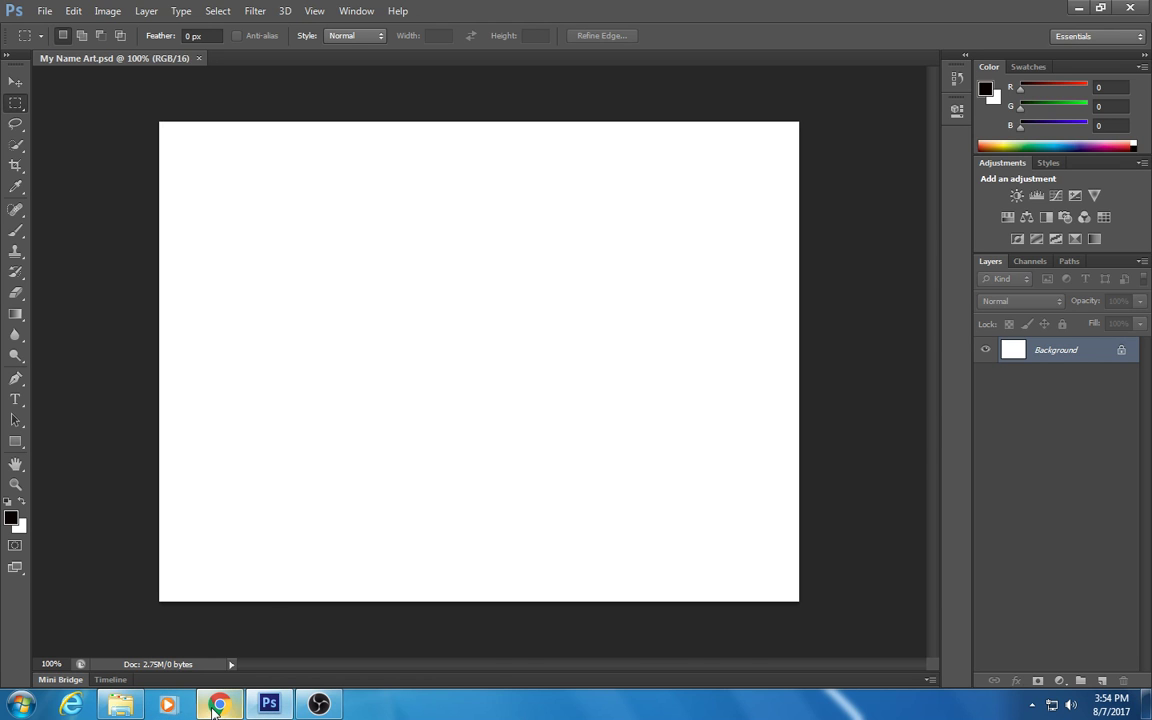
Scroll through the graffiti PDF in Chrome, studying the JACK, JASMIN and JOSH lettering.
left_click(214, 708)
scroll(317, 627, "up", 3)
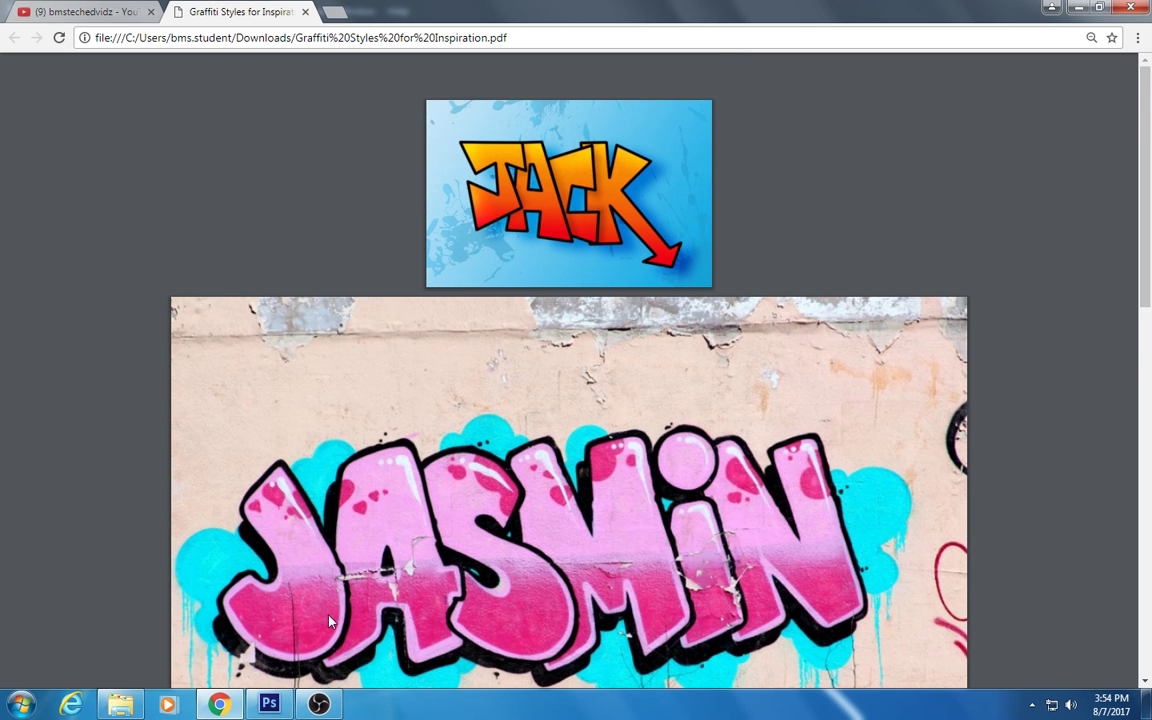
scroll(330, 622, "down", 2)
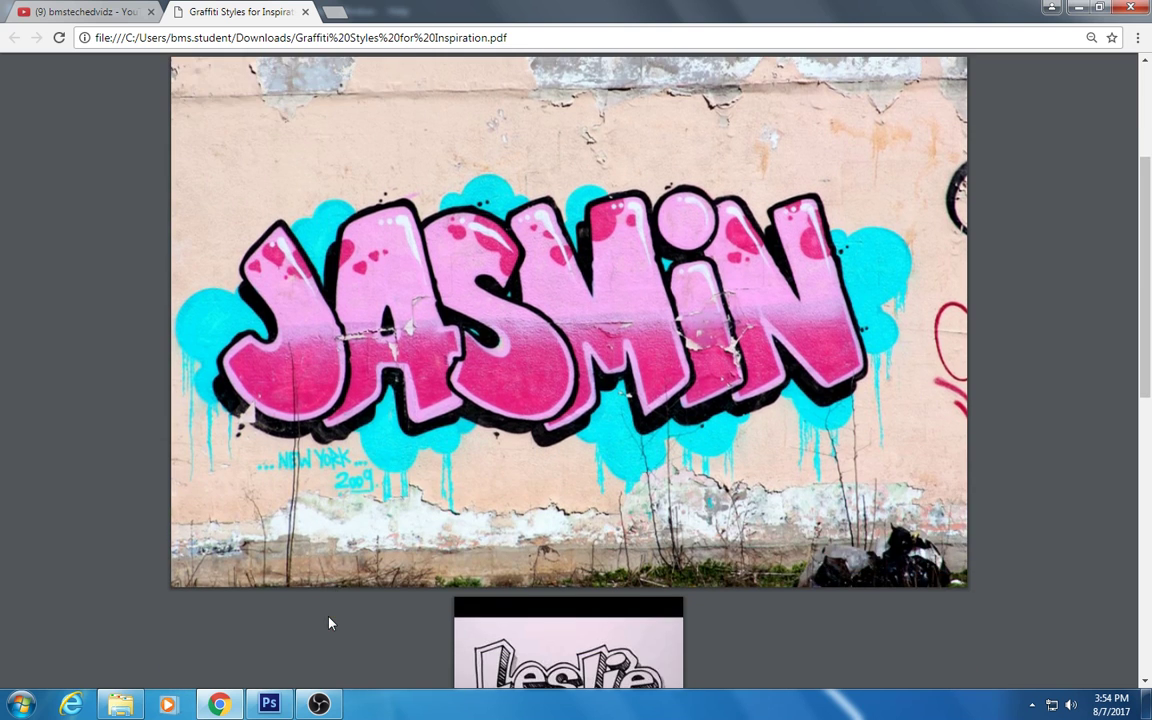
scroll(330, 622, "down", 4)
scroll(330, 622, "down", 1)
scroll(330, 622, "down", 1)
scroll(330, 622, "down", 1)
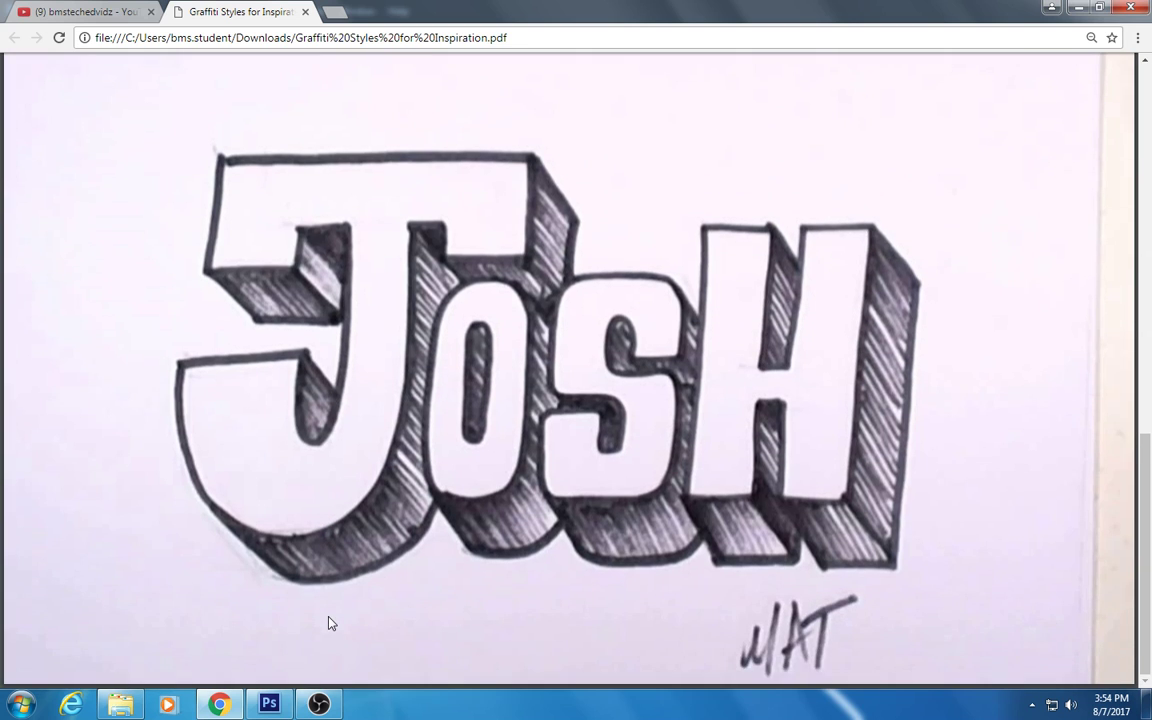
scroll(331, 622, "up", 4)
scroll(331, 622, "up", 3)
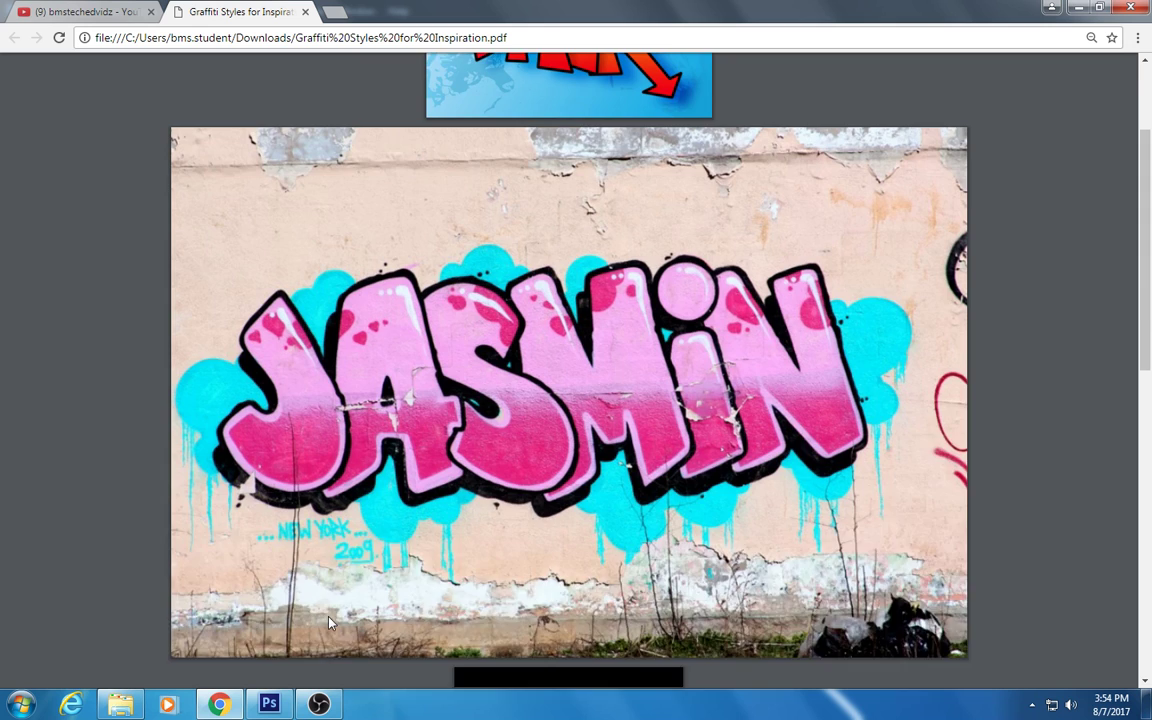
scroll(331, 622, "up", 2)
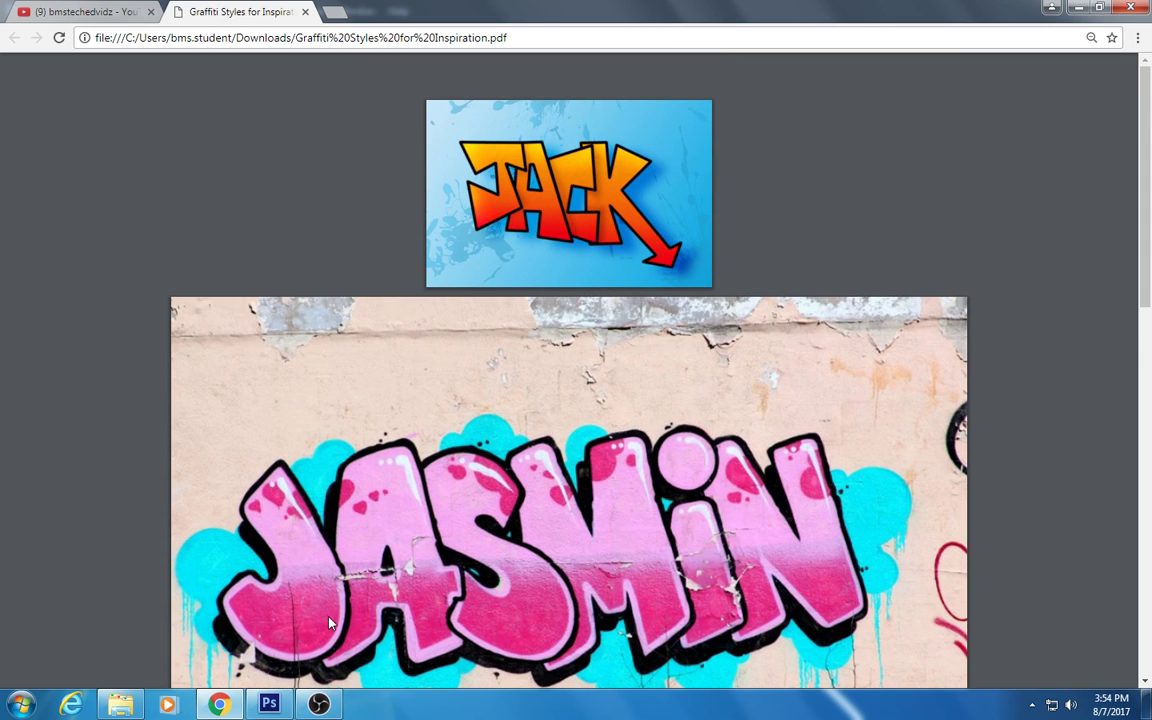
scroll(330, 622, "down", 2)
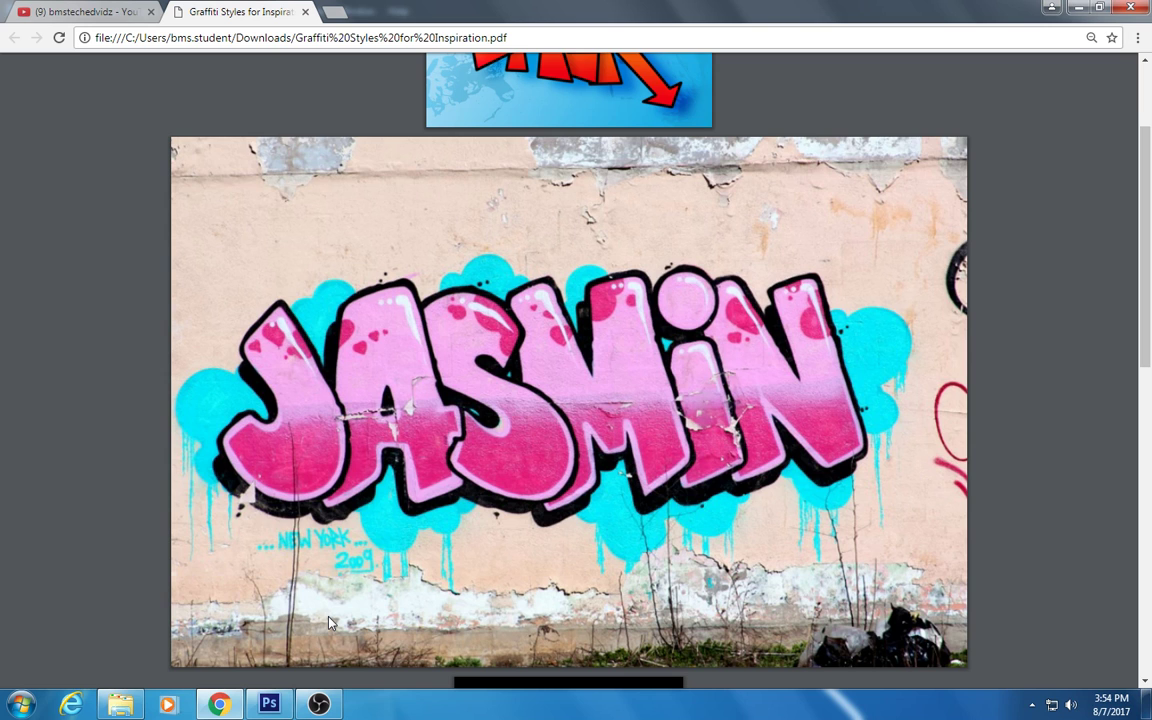
scroll(330, 622, "up", 2)
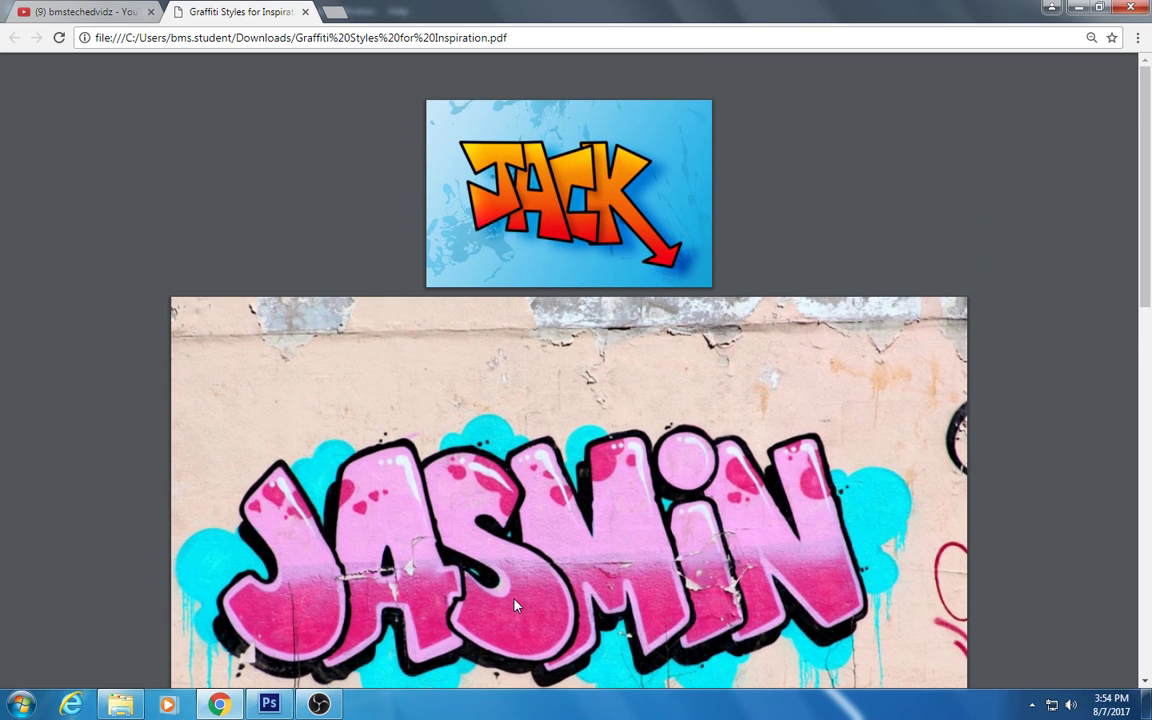
scroll(515, 605, "down", 3)
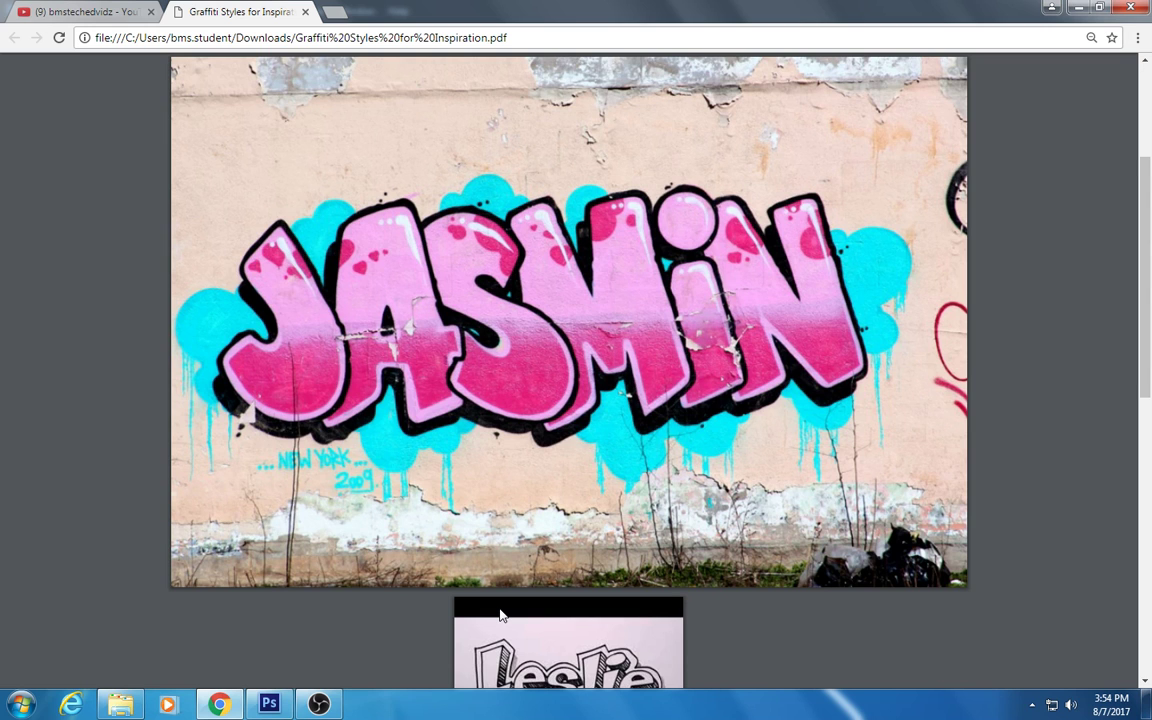
scroll(501, 614, "down", 3)
scroll(501, 615, "down", 3)
scroll(501, 617, "down", 3)
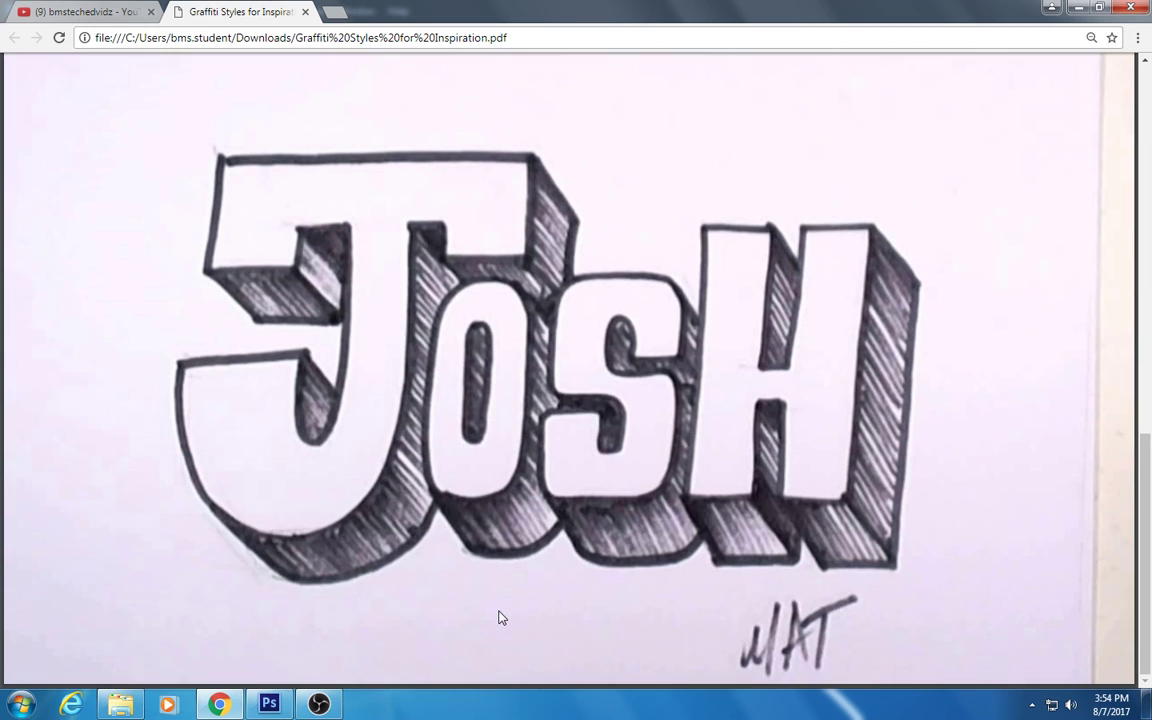
Back in Photoshop, choose the Brush tool at about 20 px and undo a stray dot.
left_click(272, 704)
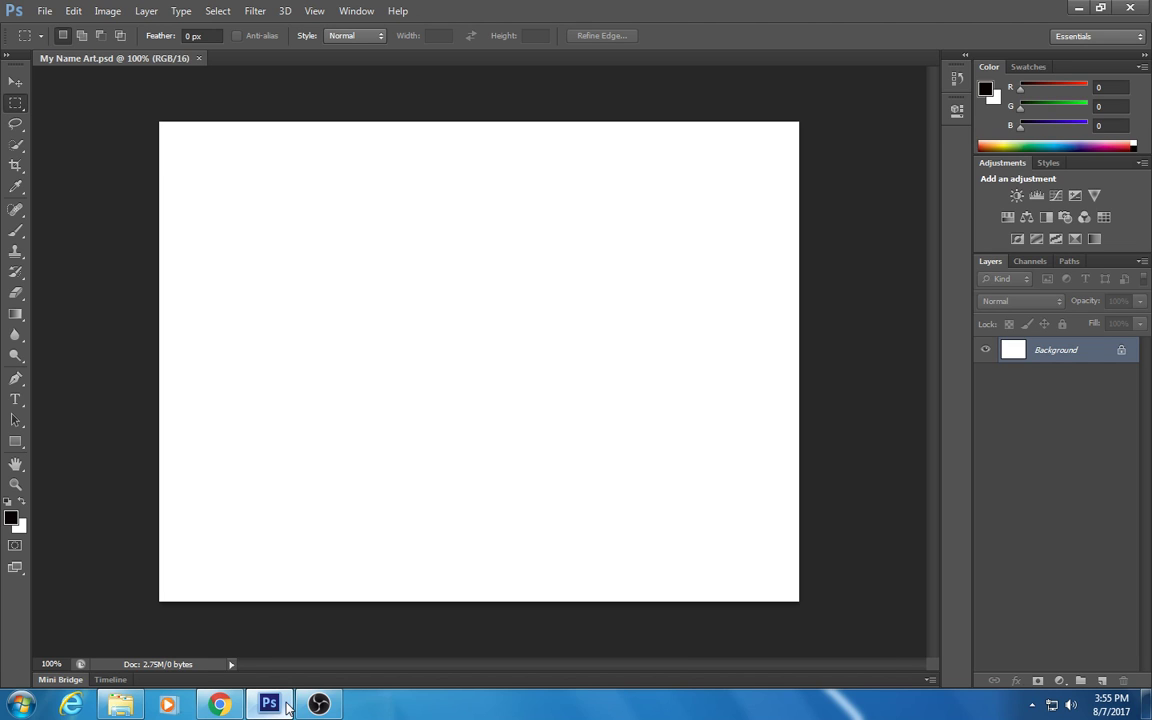
left_click(12, 236)
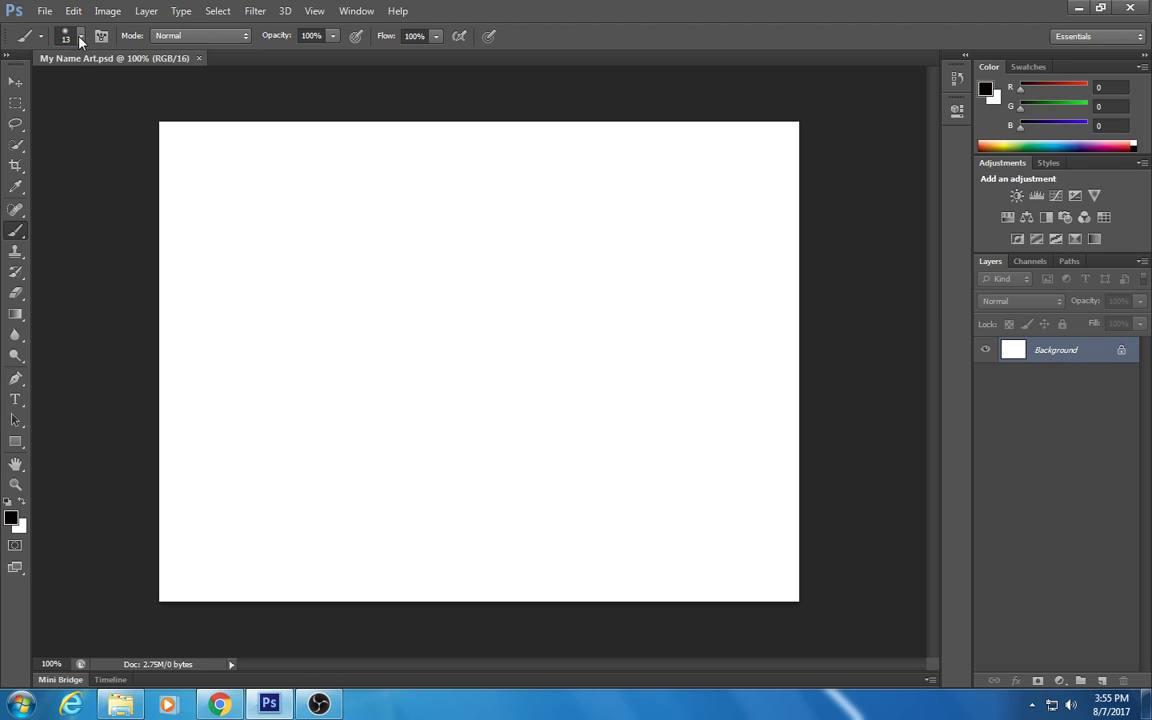
left_click(80, 38)
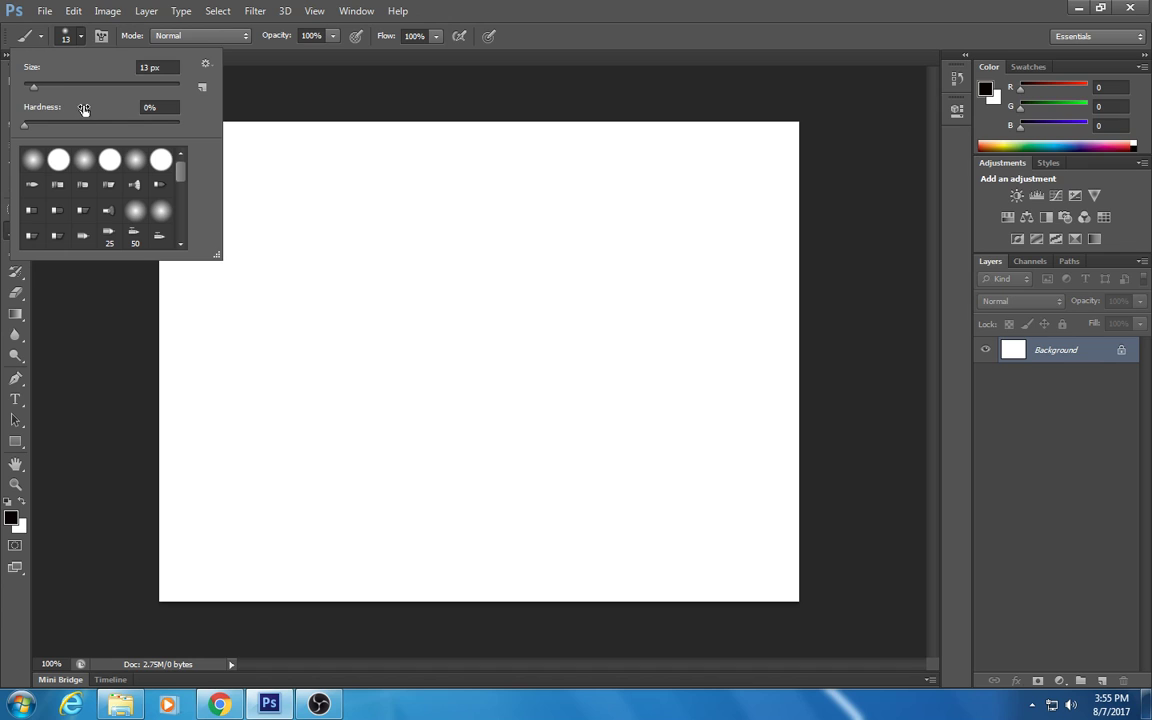
left_click_drag(33, 86, 60, 88)
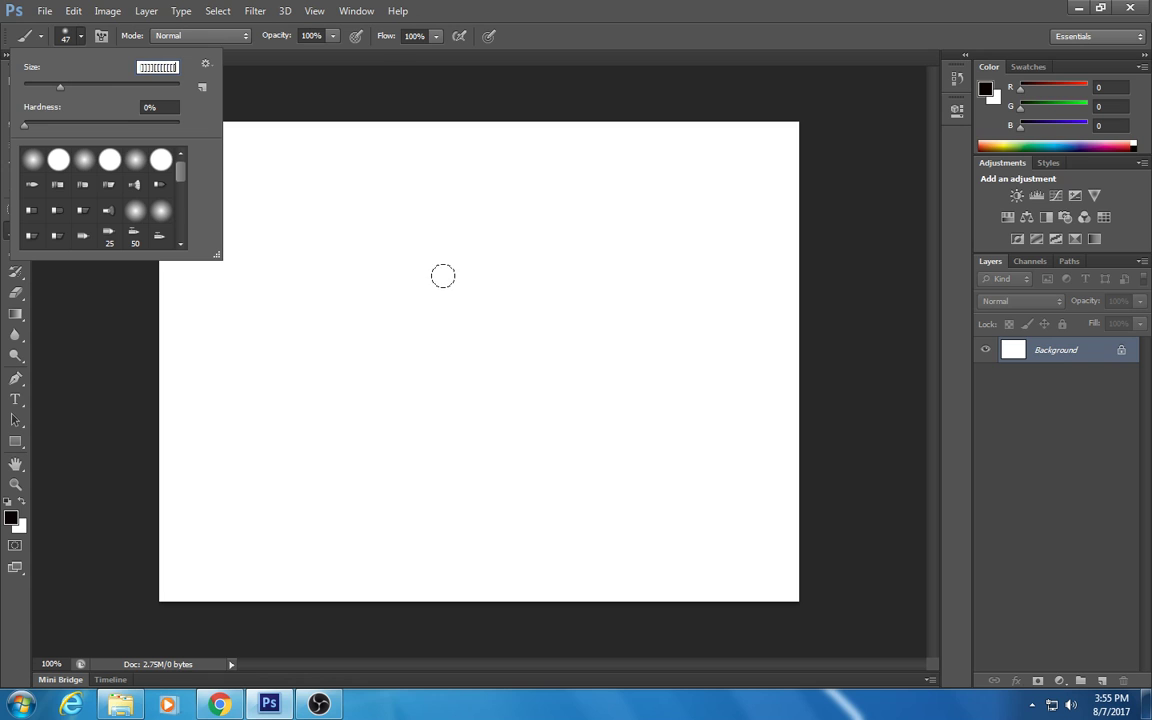
key("Return")
left_click(580, 280)
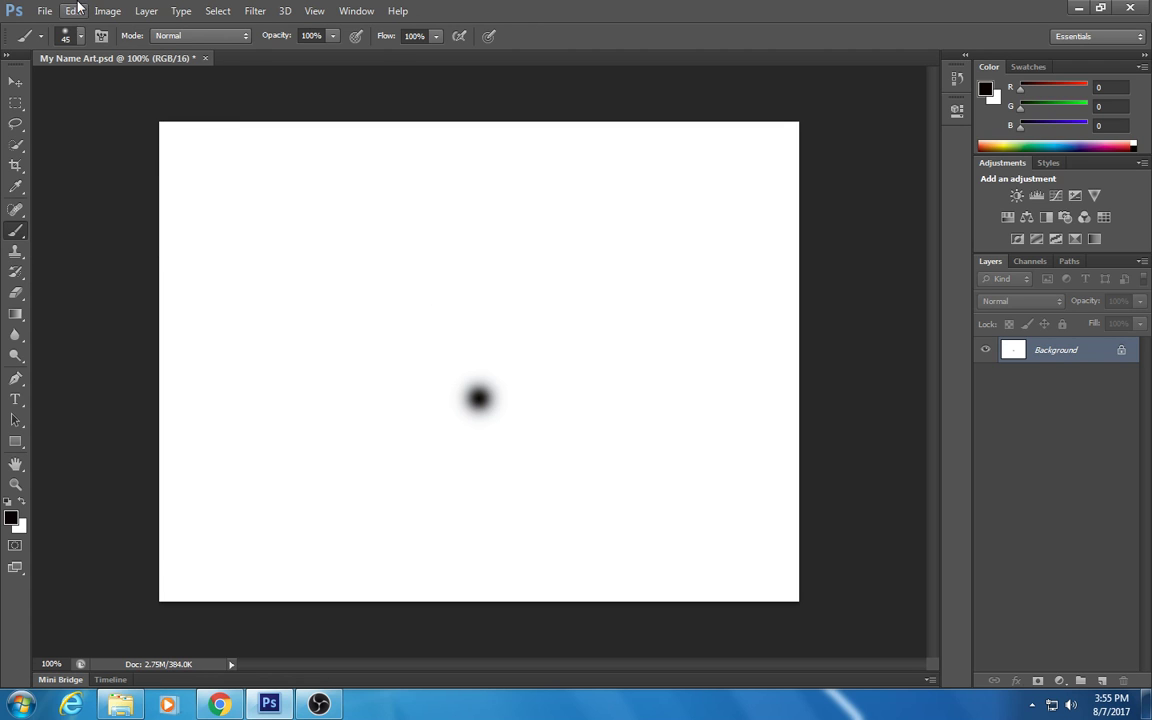
left_click(73, 11)
left_click(101, 29)
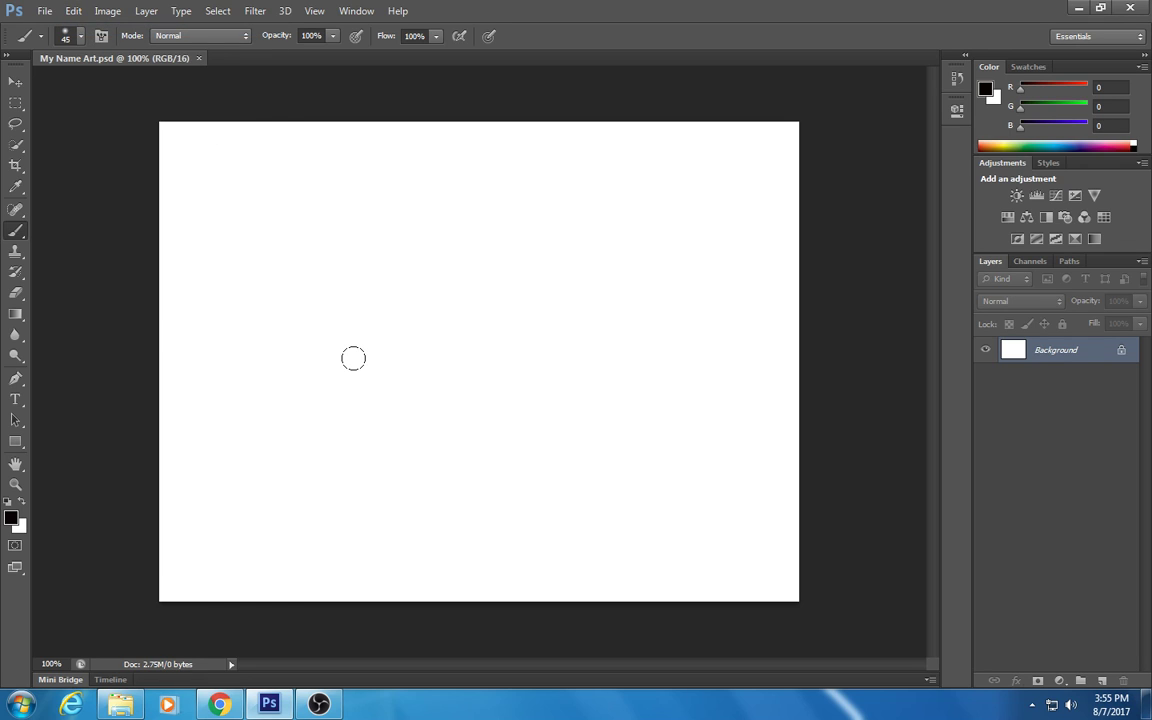
Set brush hardness to 100%, testing marks on the canvas and undoing the soft test stroke.
key("bracketleft")
key("bracketleft")
left_click_drag(355, 189, 214, 202)
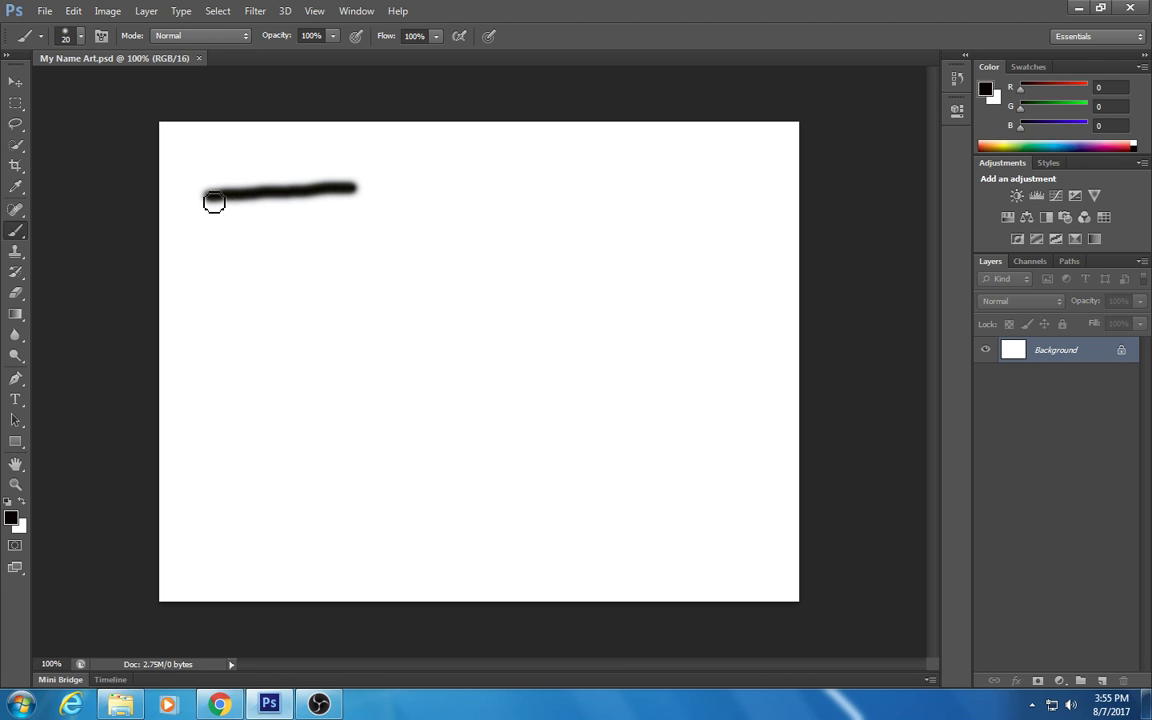
left_click(73, 11)
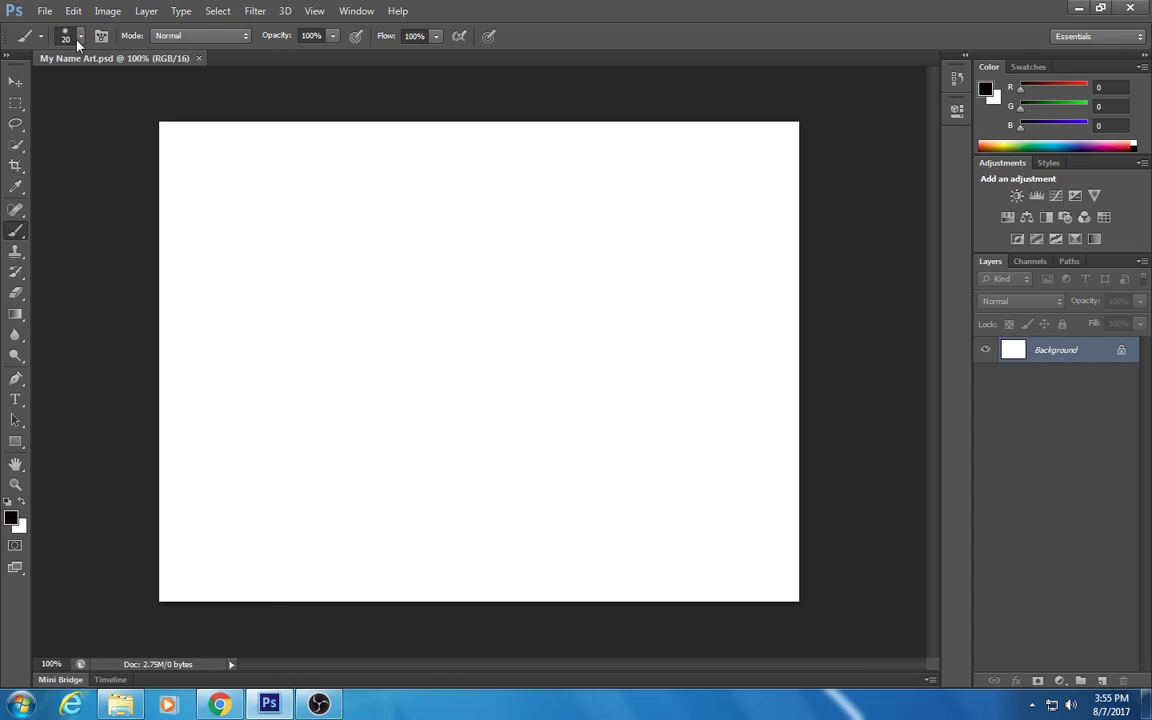
left_click(80, 36)
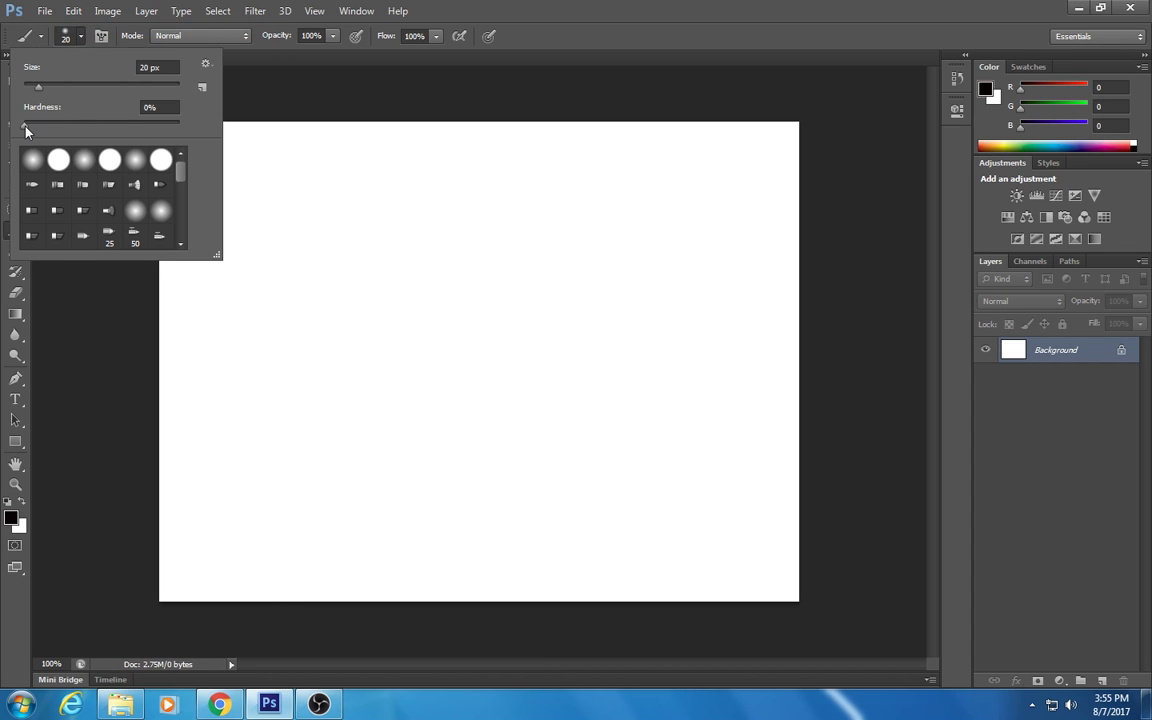
left_click_drag(26, 128, 178, 128)
left_click(378, 183)
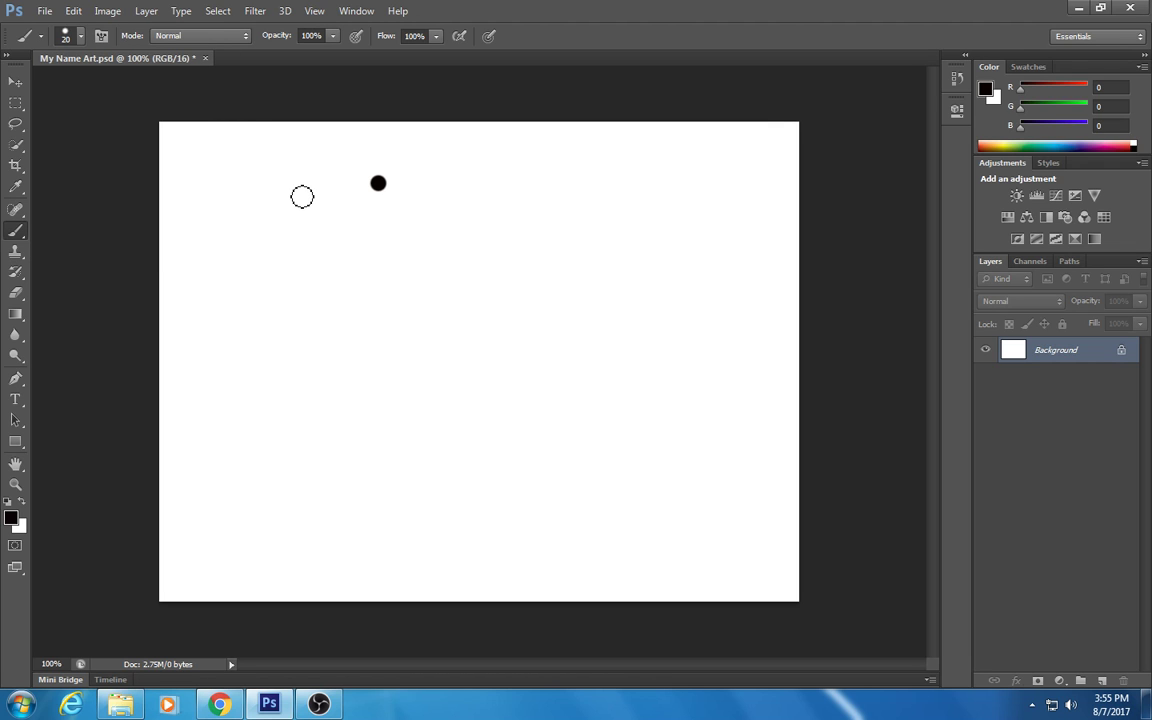
left_click(74, 11)
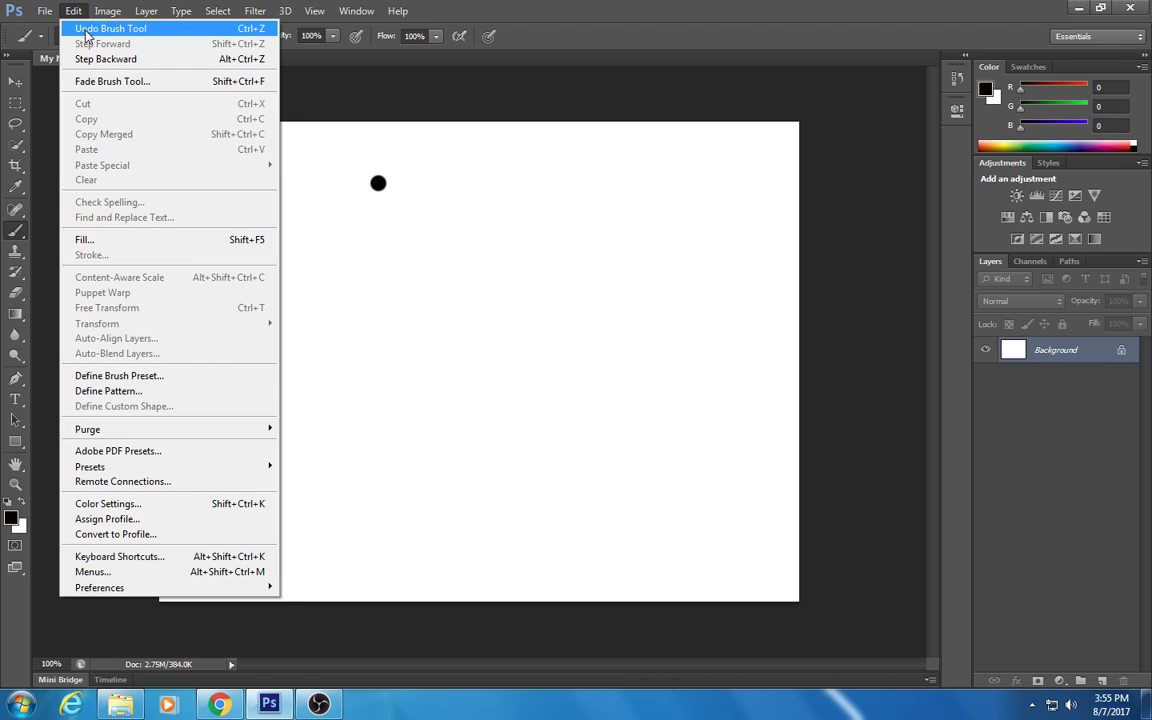
Undo the test dot and outline the letters J, o, h and n in thick black strokes.
left_click(86, 28)
mouse_move(355, 200)
left_mouse_down()
mouse_move(175, 213)
mouse_move(183, 273)
mouse_move(239, 273)
mouse_move(232, 356)
mouse_move(195, 318)
mouse_move(180, 342)
mouse_move(231, 411)
mouse_move(307, 301)
mouse_move(303, 270)
mouse_move(350, 262)
mouse_move(352, 198)
left_mouse_up()
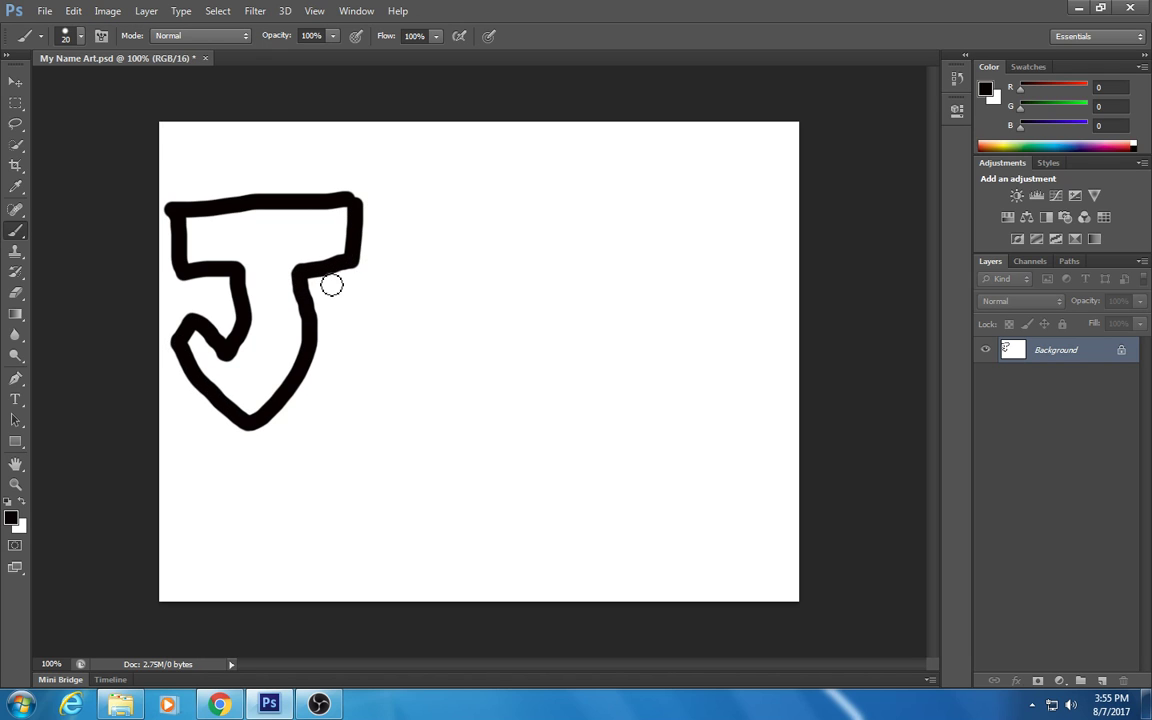
mouse_move(318, 314)
left_mouse_down()
mouse_move(378, 288)
mouse_move(419, 399)
mouse_move(329, 427)
mouse_move(309, 381)
mouse_move(320, 300)
left_mouse_up()
mouse_move(338, 348)
left_mouse_down()
mouse_move(383, 352)
mouse_move(334, 373)
mouse_move(386, 334)
mouse_move(410, 190)
mouse_move(450, 188)
mouse_move(455, 329)
mouse_move(468, 301)
mouse_move(533, 389)
mouse_move(517, 424)
mouse_move(483, 404)
mouse_move(408, 430)
left_mouse_up()
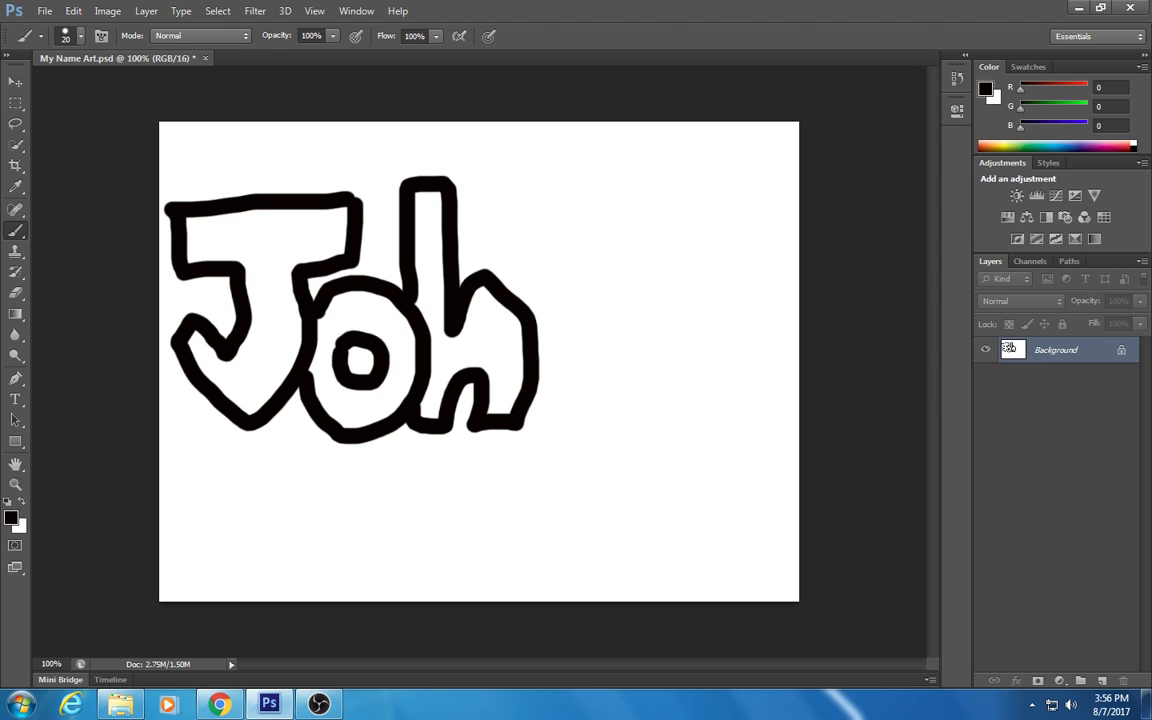
mouse_move(528, 320)
left_mouse_down()
mouse_move(535, 275)
mouse_move(568, 324)
mouse_move(595, 283)
mouse_move(669, 404)
mouse_move(663, 442)
mouse_move(625, 429)
mouse_move(595, 383)
mouse_move(571, 432)
mouse_move(527, 442)
mouse_move(518, 415)
left_mouse_up()
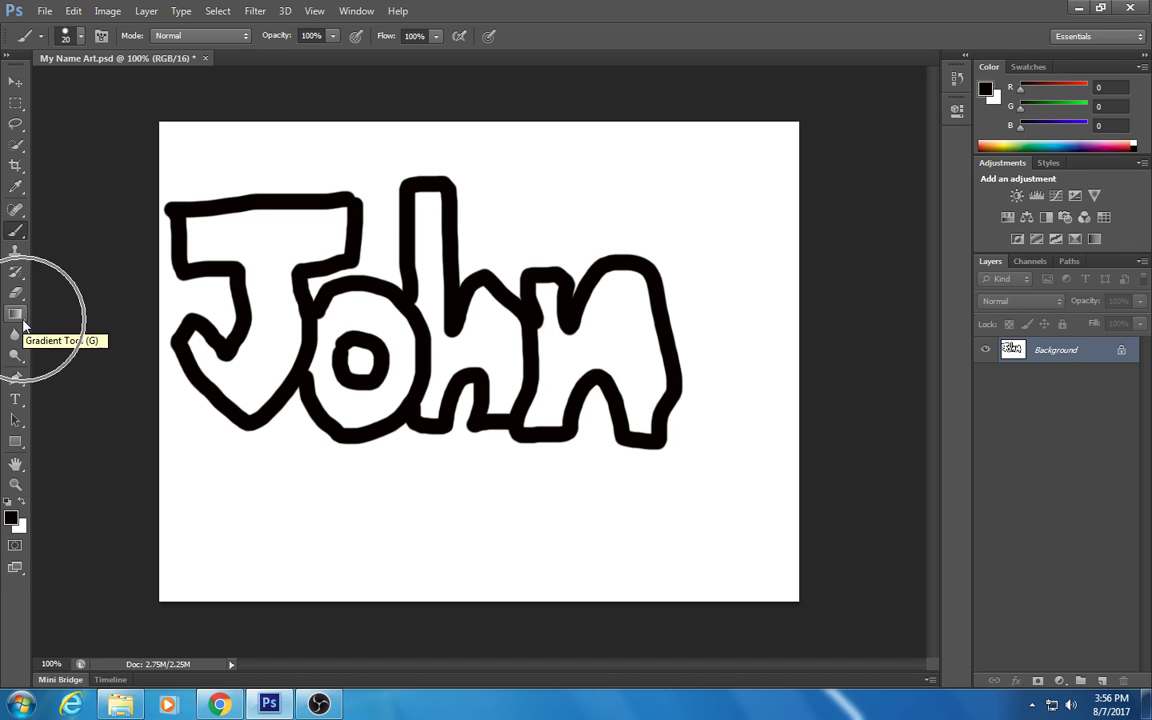
Switch to the Paint Bucket tool with bright red as the foreground colour.
left_click(23, 322)
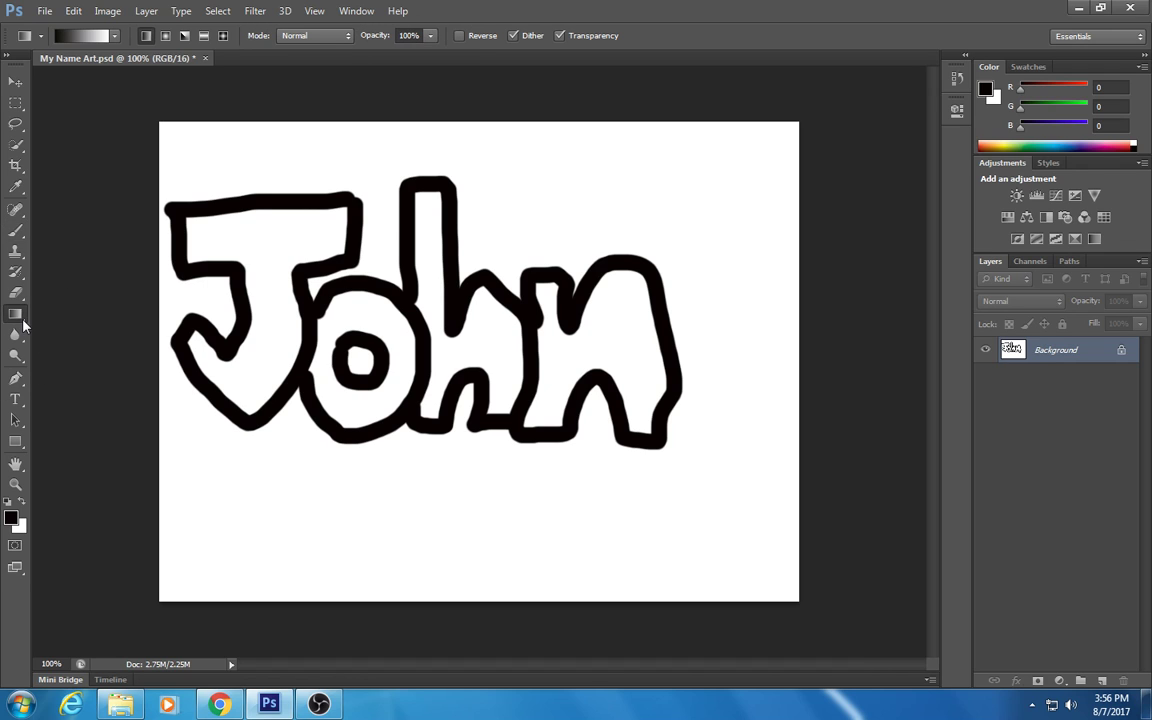
right_click(23, 322)
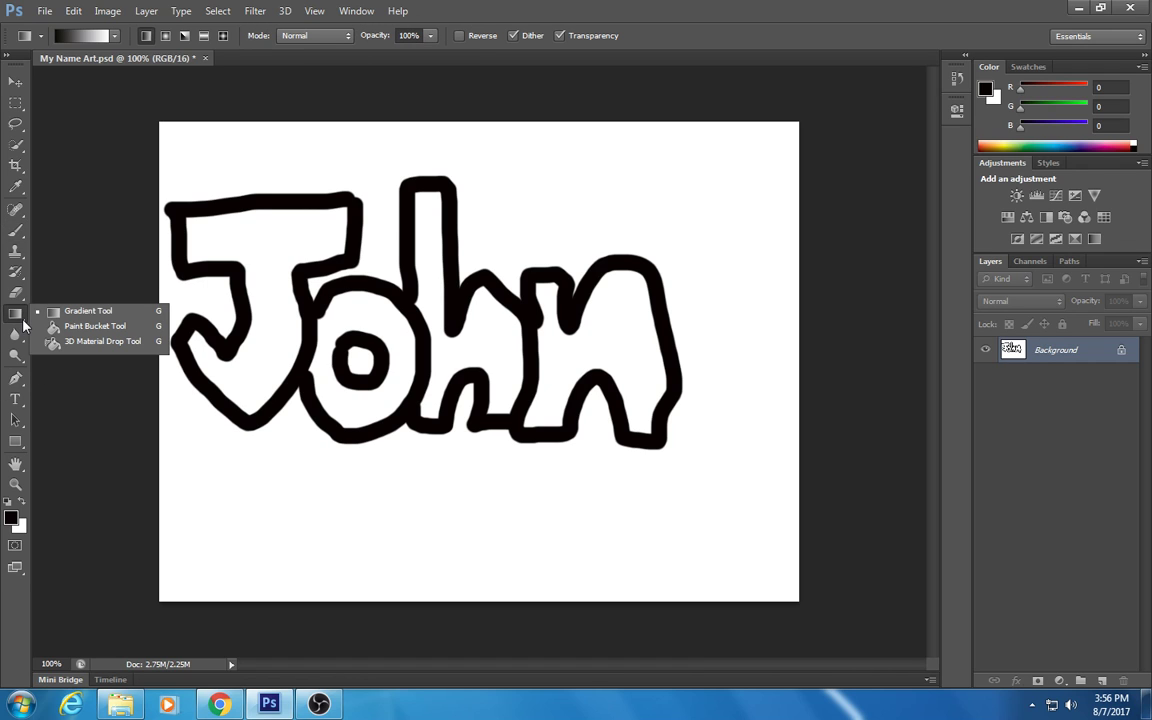
left_click(74, 328)
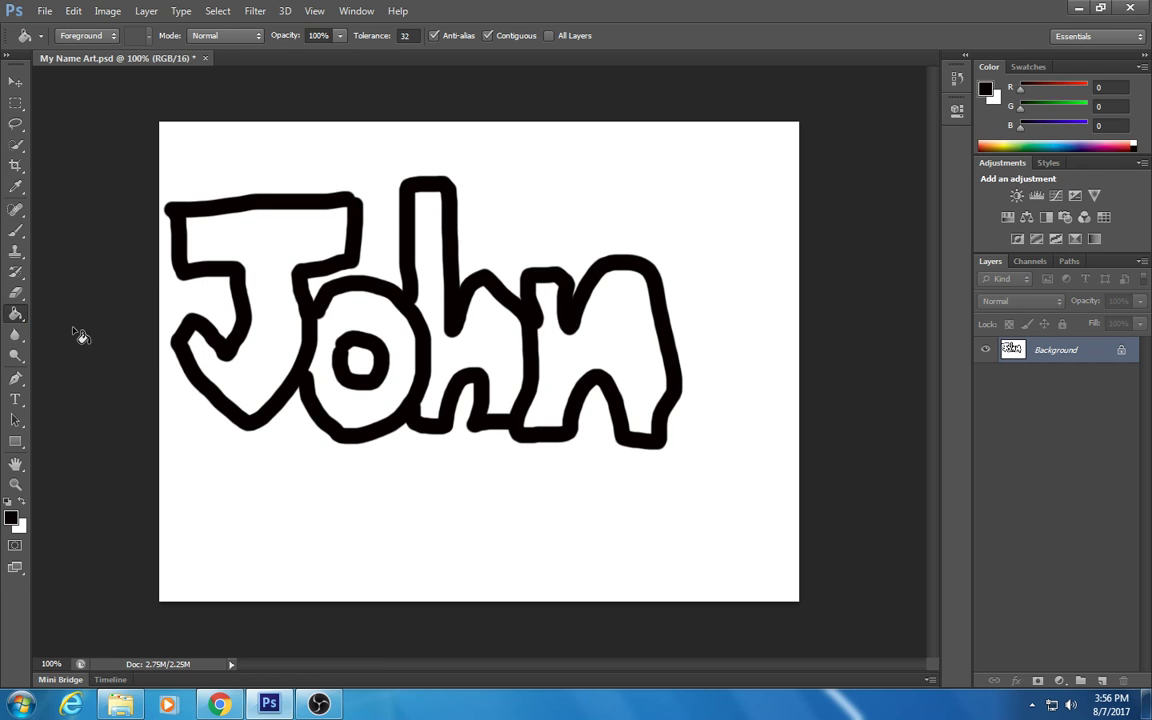
left_click(12, 513)
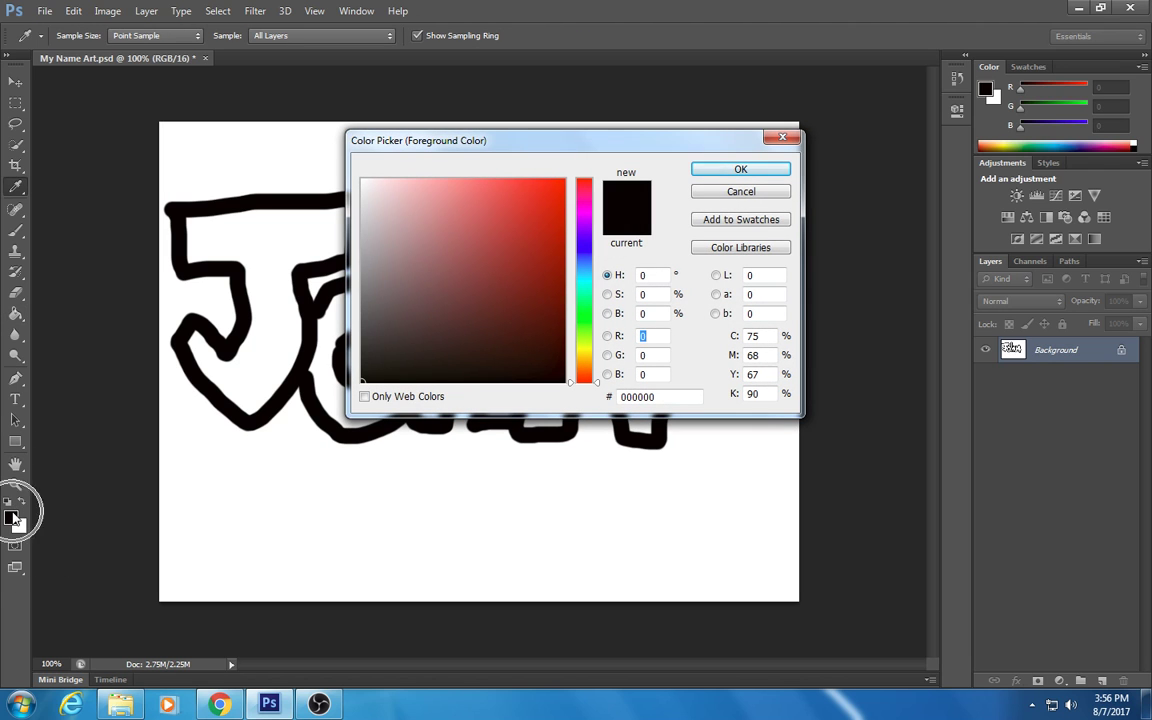
left_click(544, 209)
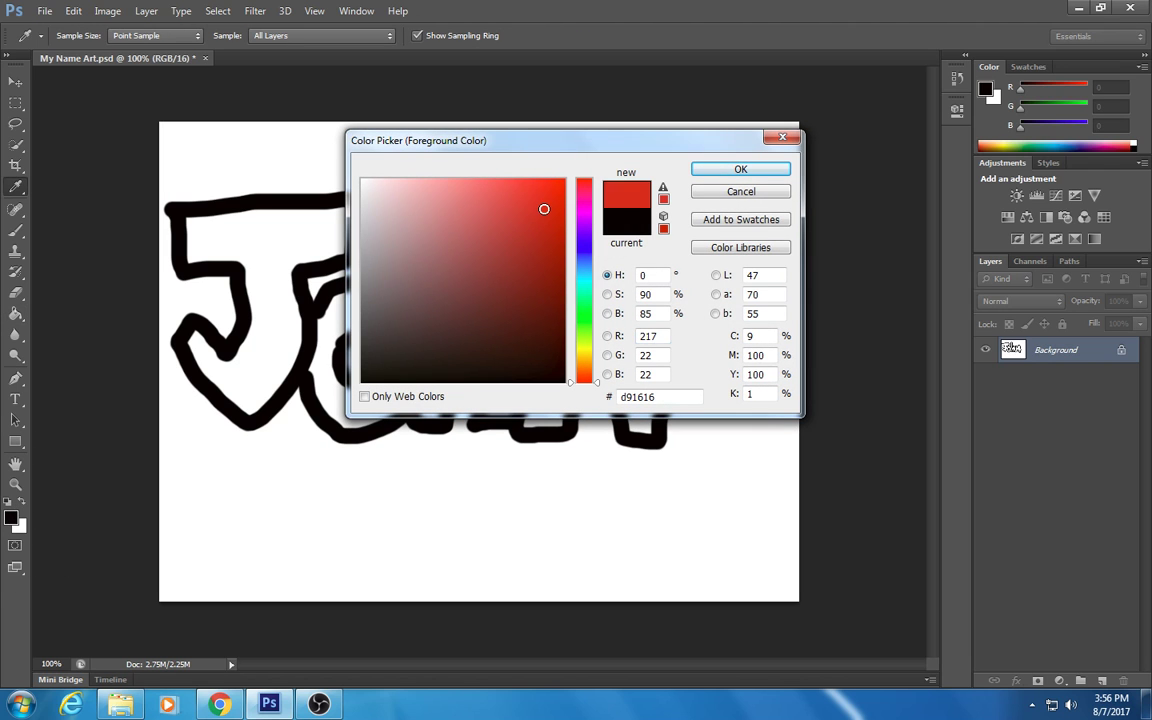
left_click(752, 169)
Try red fills on the background and outlines, then undo them back to black outlines on white.
left_click(614, 256)
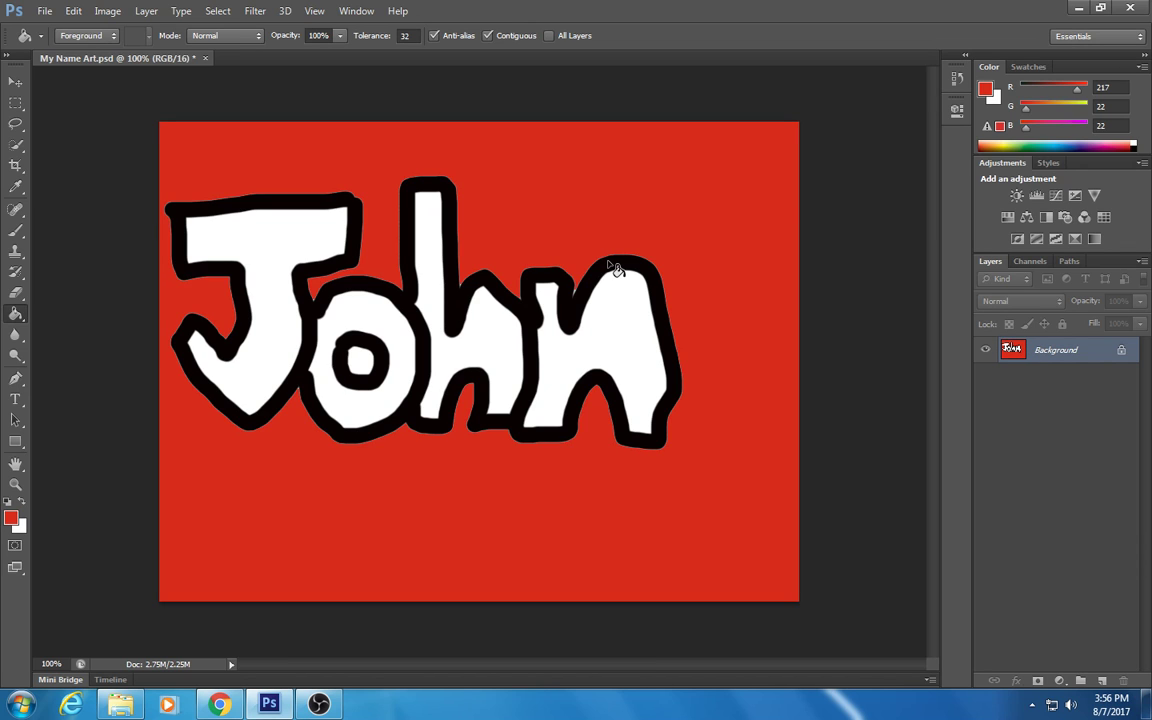
left_click(610, 266)
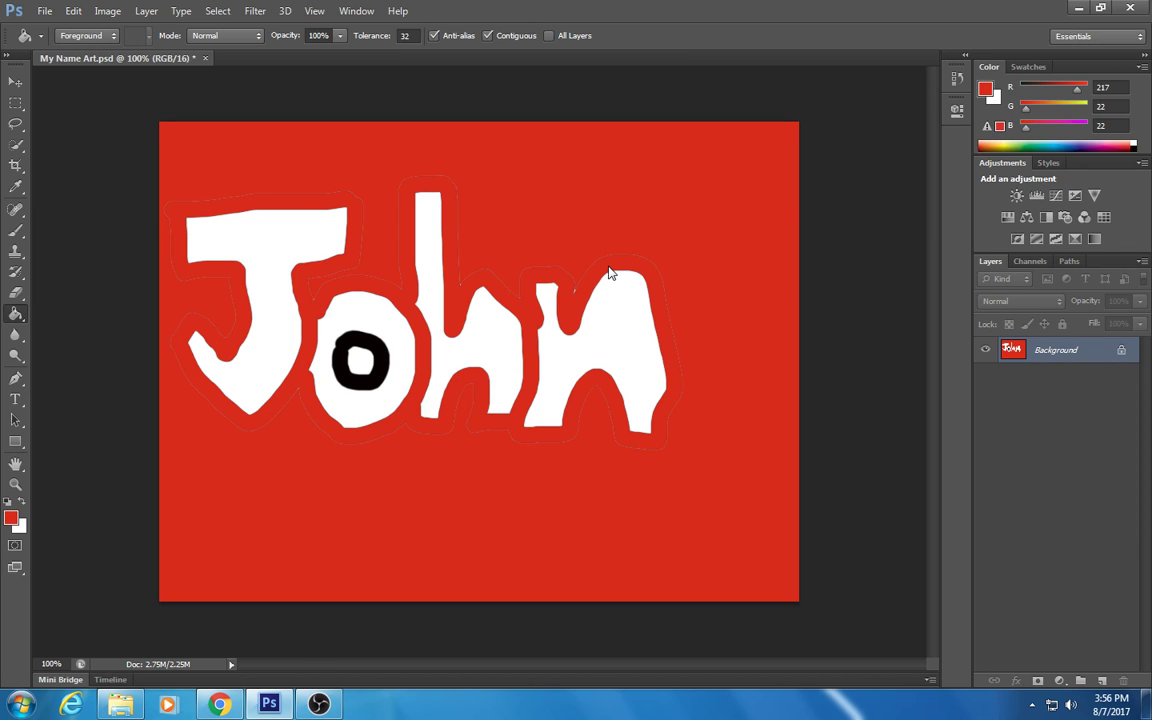
key("ctrl+z")
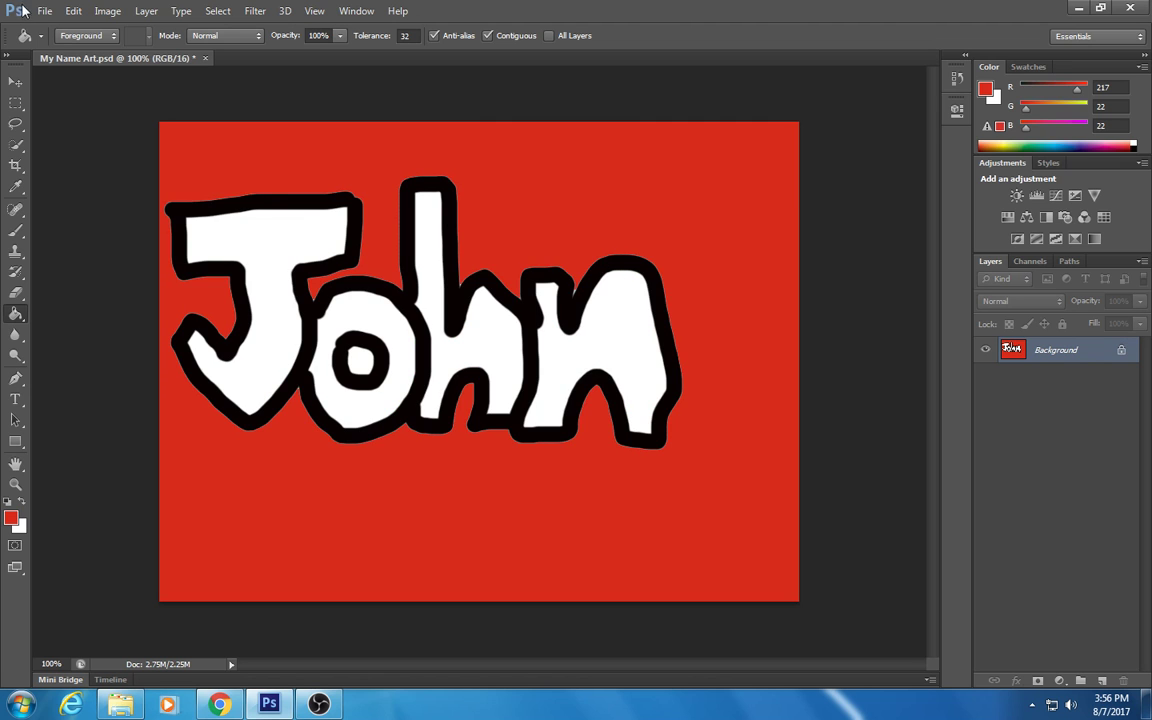
key("ctrl+z")
key("ctrl+z")
key("ctrl+z")
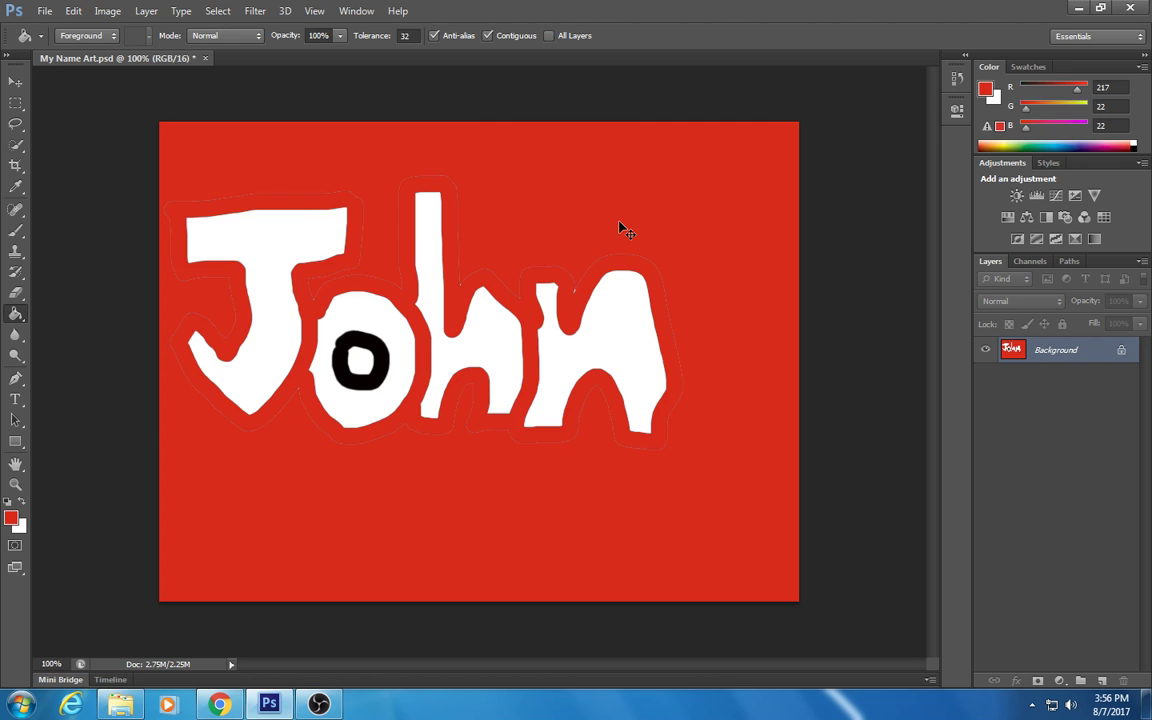
key("ctrl+z")
left_click(74, 11)
left_click(100, 28)
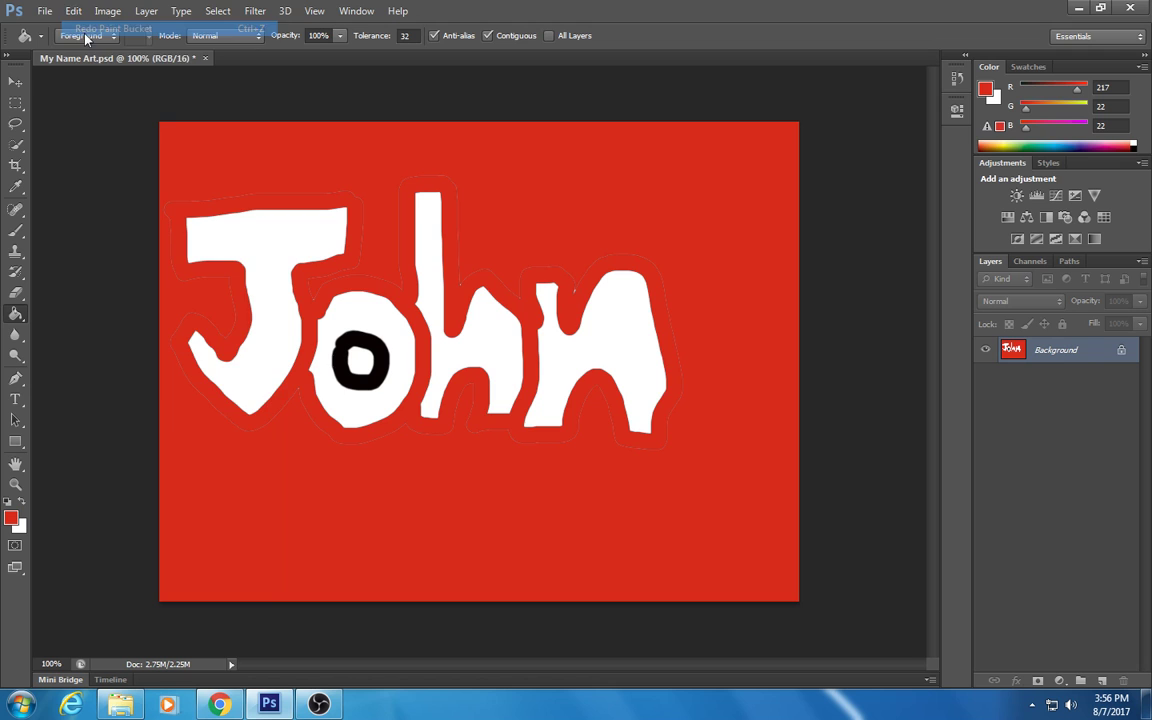
left_click(74, 11)
left_click(100, 58)
left_click(74, 11)
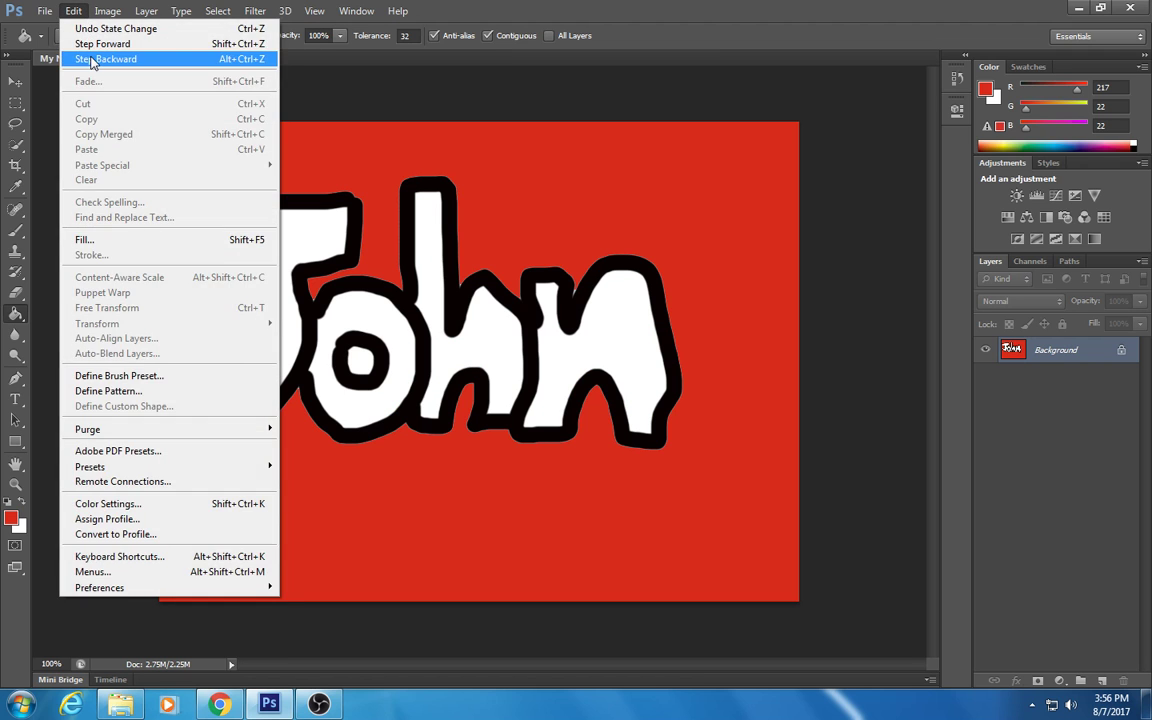
left_click(100, 58)
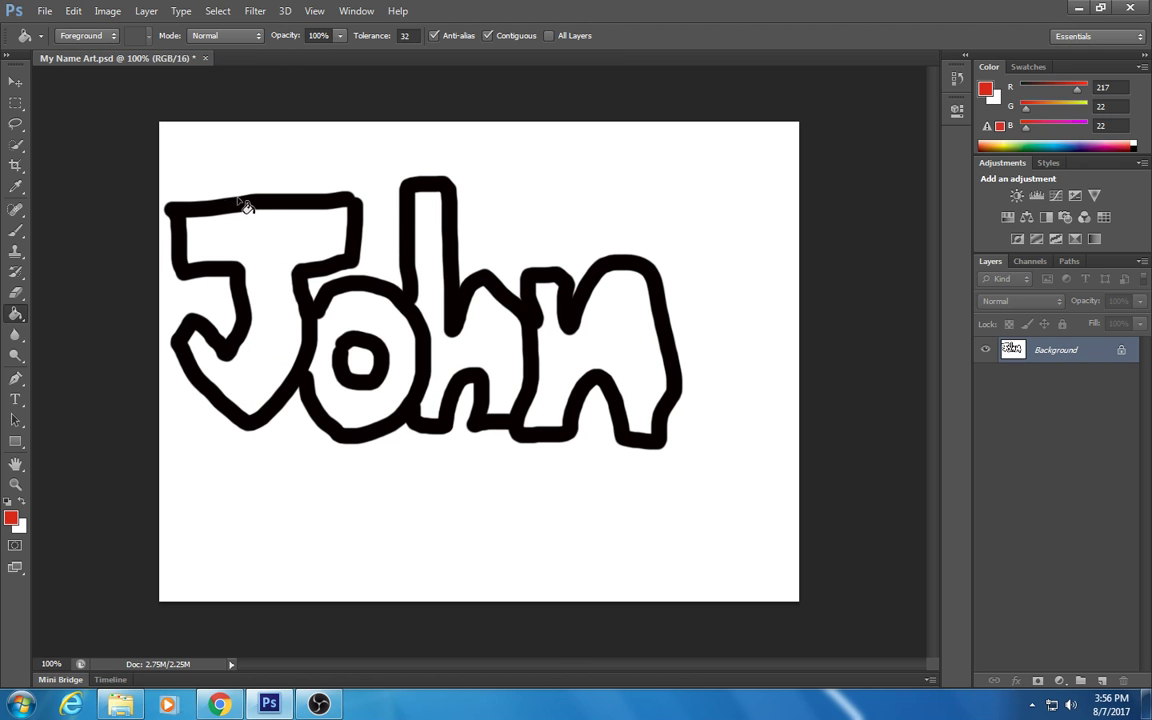
Fill the J, o, h and n interiors red, undoing stray background and outline fills.
left_click(183, 196)
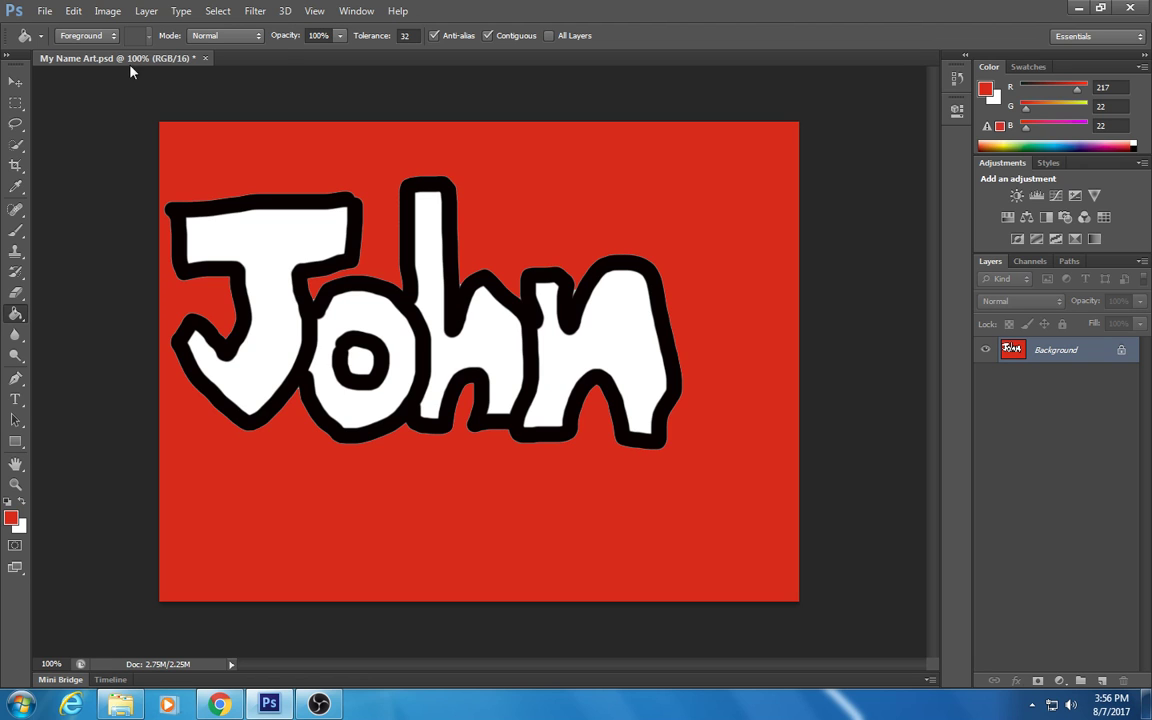
left_click(73, 10)
left_click(80, 28)
left_click(335, 295)
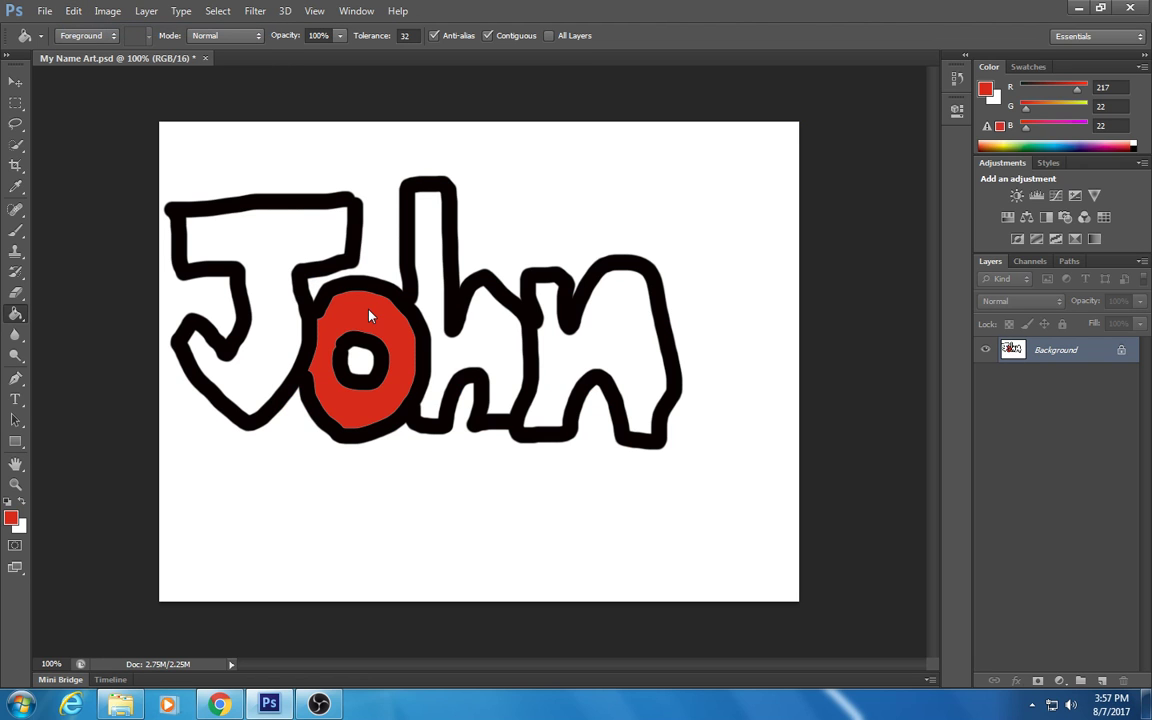
left_click(240, 240)
left_click(362, 255)
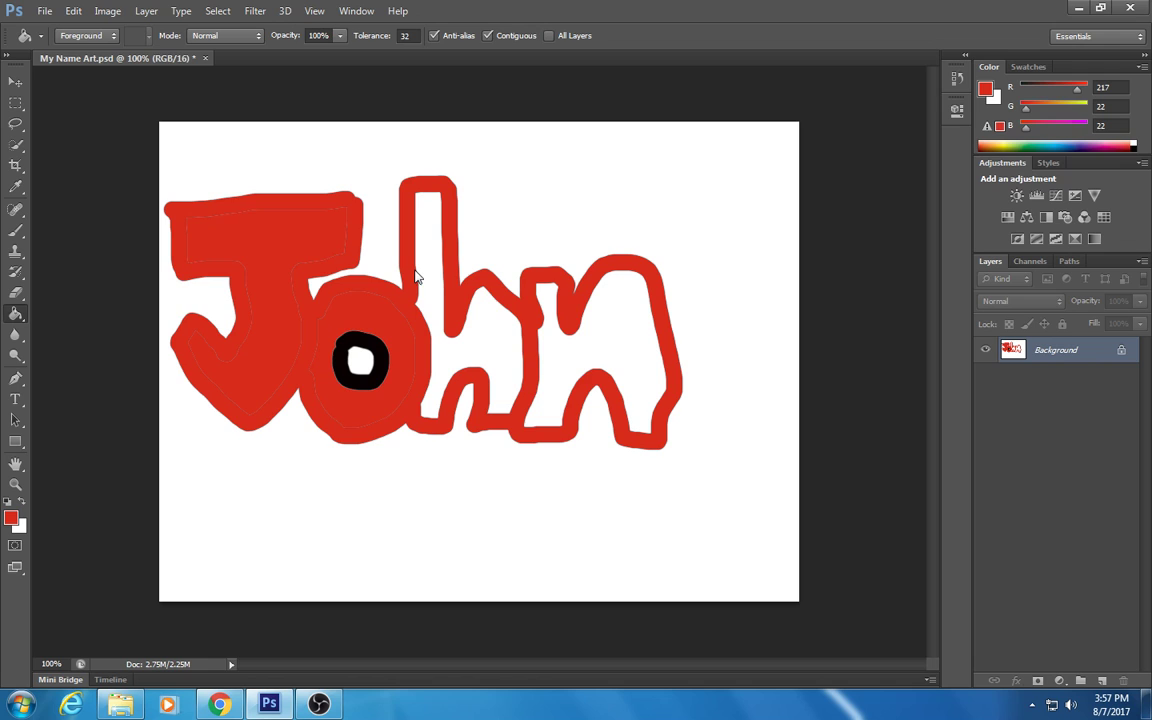
key("ctrl+z")
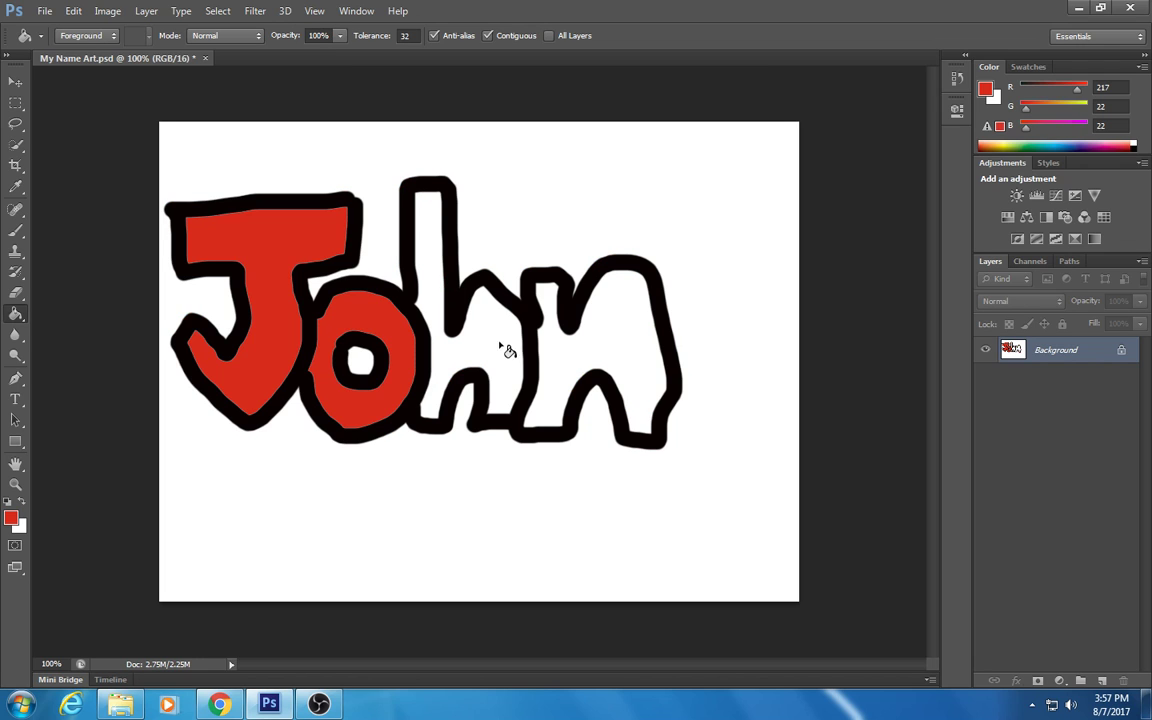
left_click(552, 330)
left_click(490, 338)
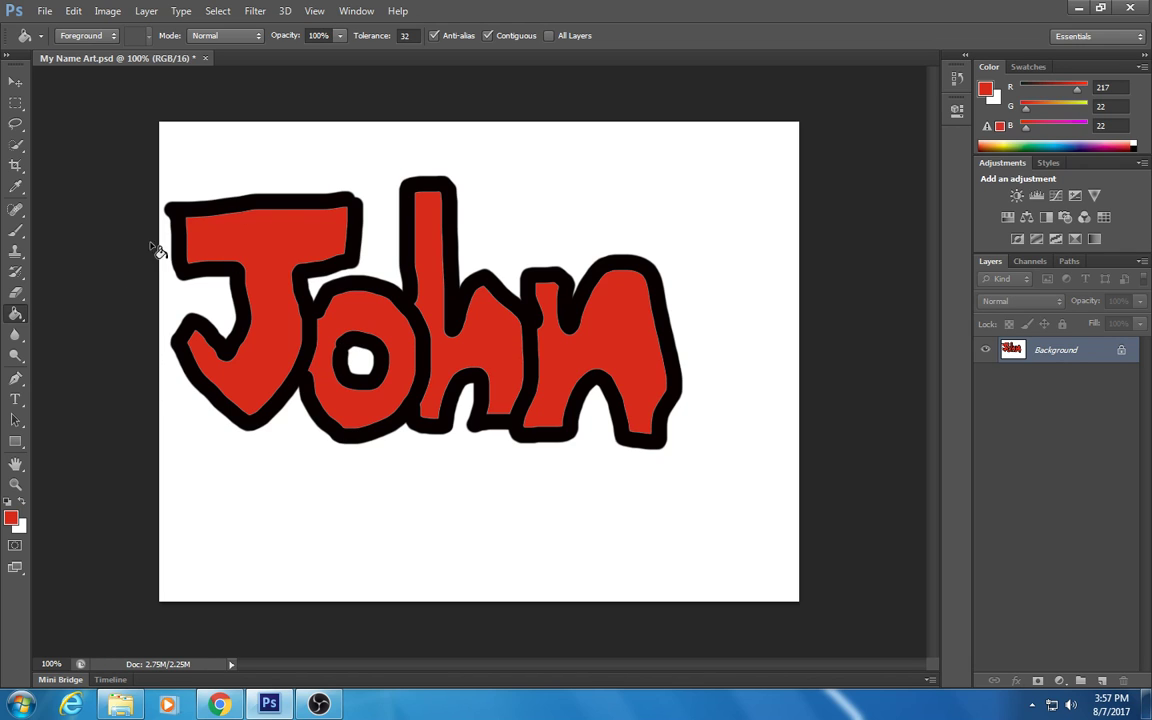
Erase all the red John lettering with an enlarged Eraser, then switch to a thinner Brush.
left_click(18, 292)
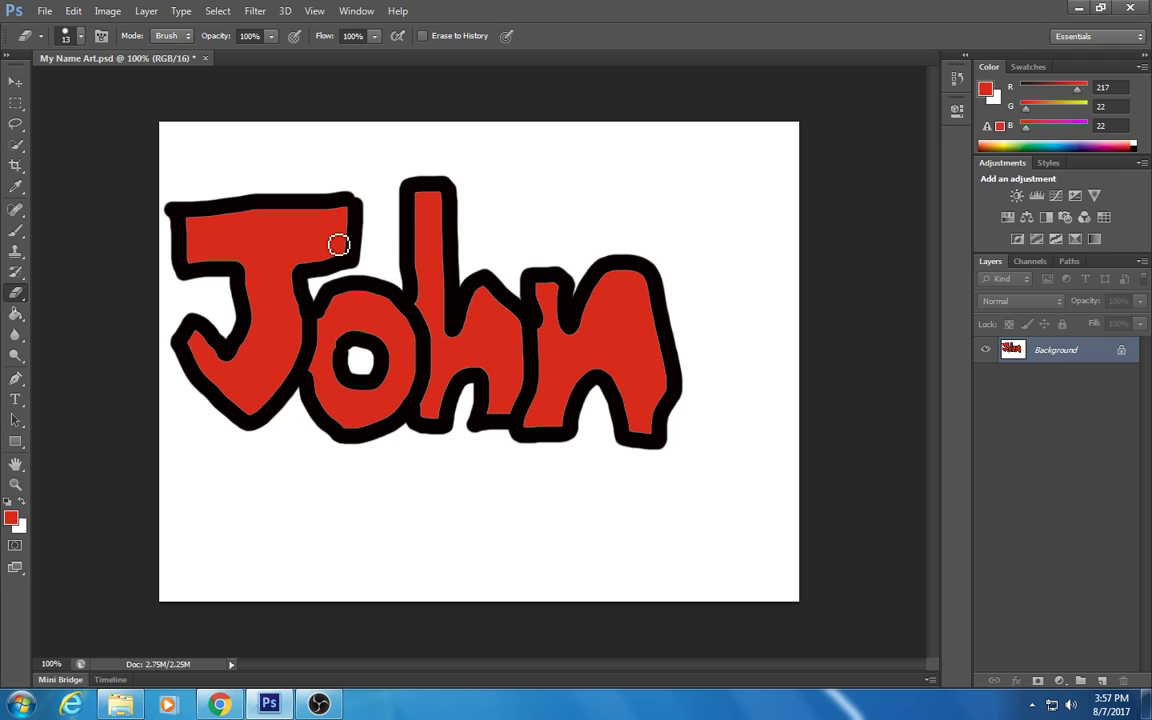
key("bracketright")
key("bracketright")
left_click_drag(492, 112, 116, 149)
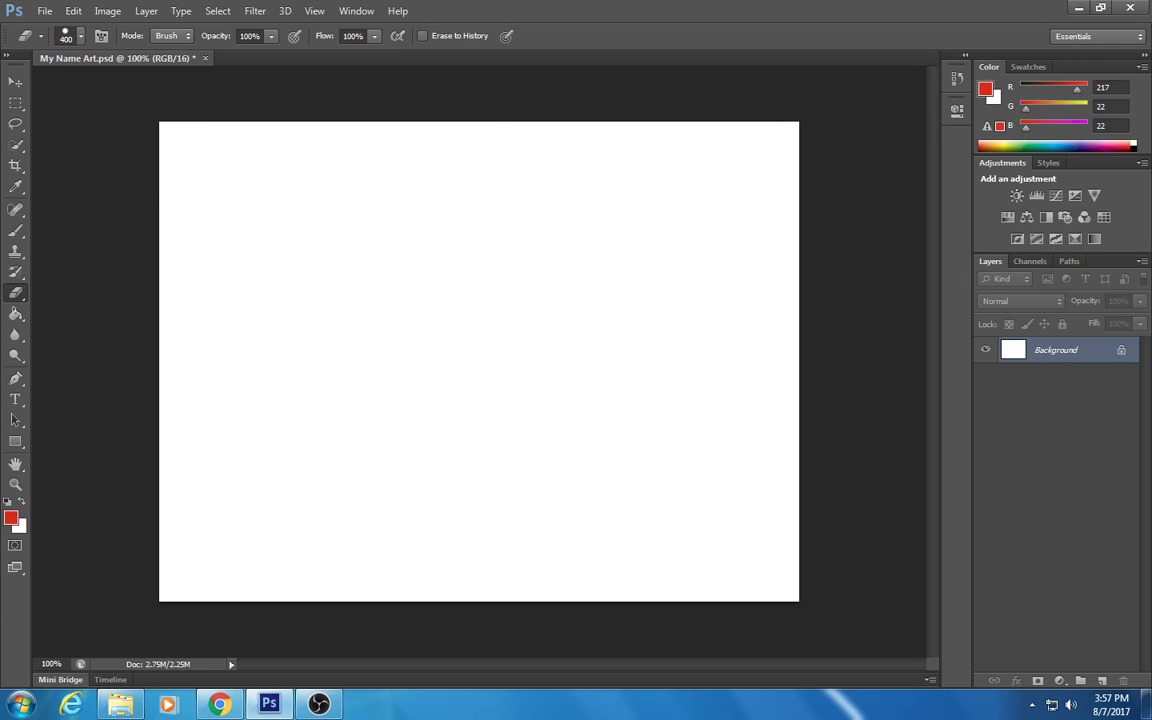
left_click(16, 232)
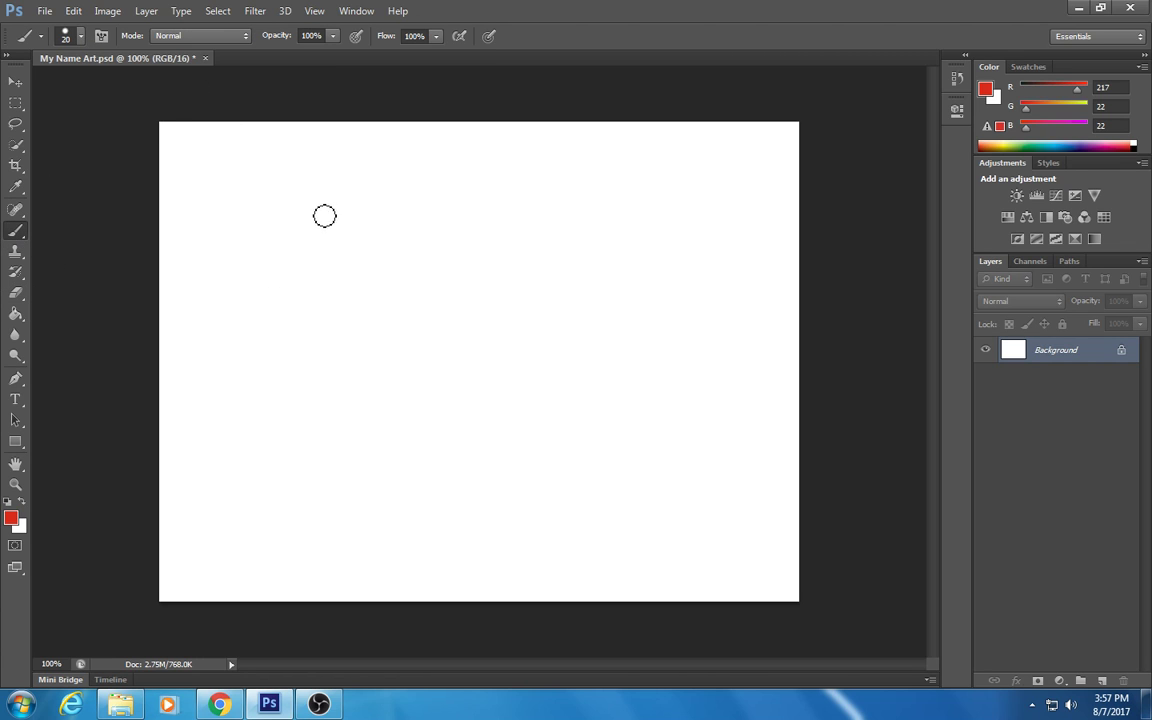
key("bracketleft")
left_click(14, 519)
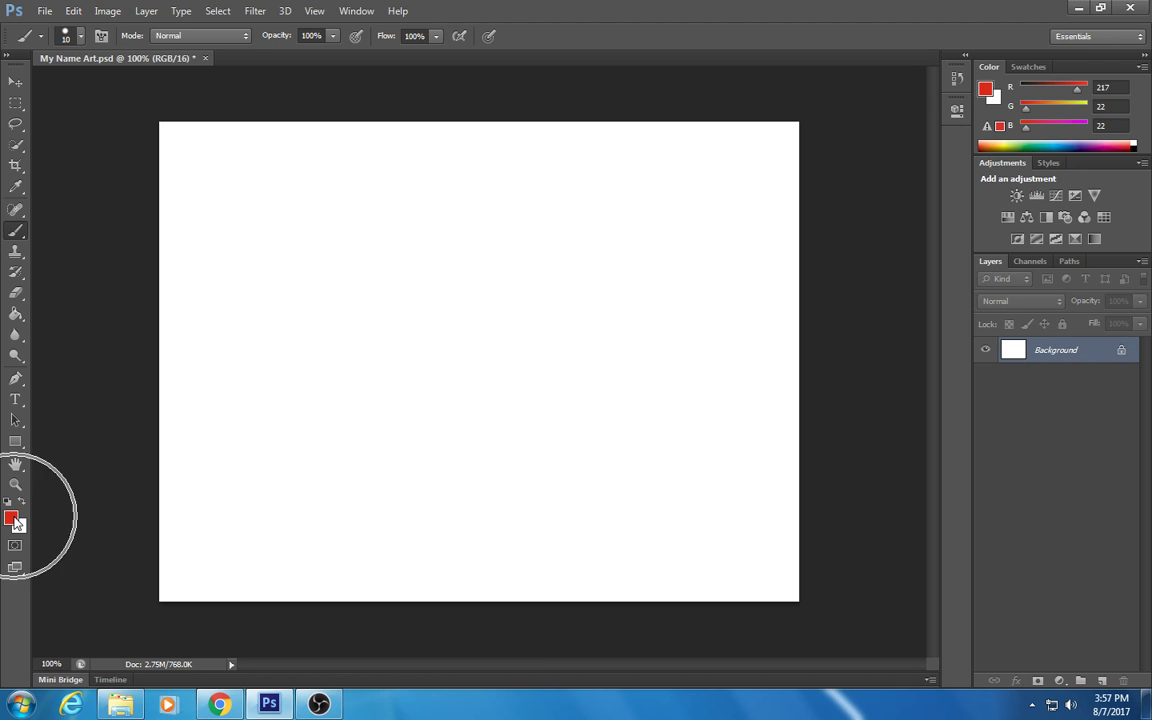
Set the foreground to magenta (d916b7) and outline the J's top bar, stem and hook.
left_click_drag(586, 200, 586, 206)
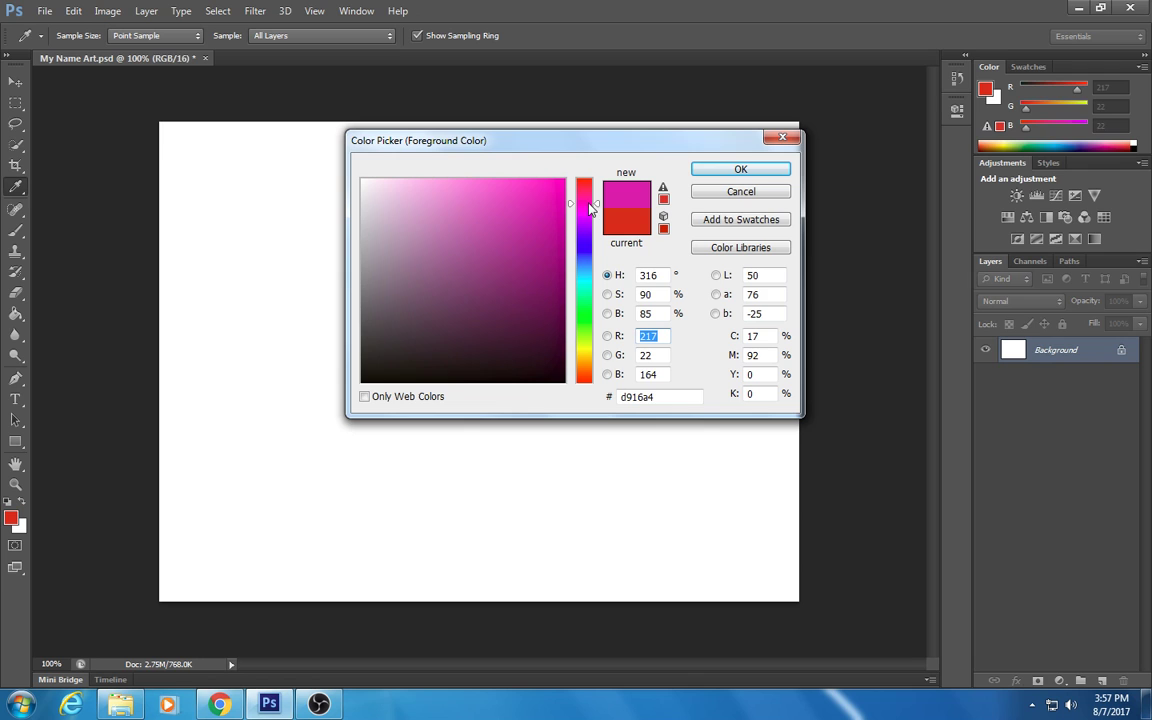
left_click(740, 169)
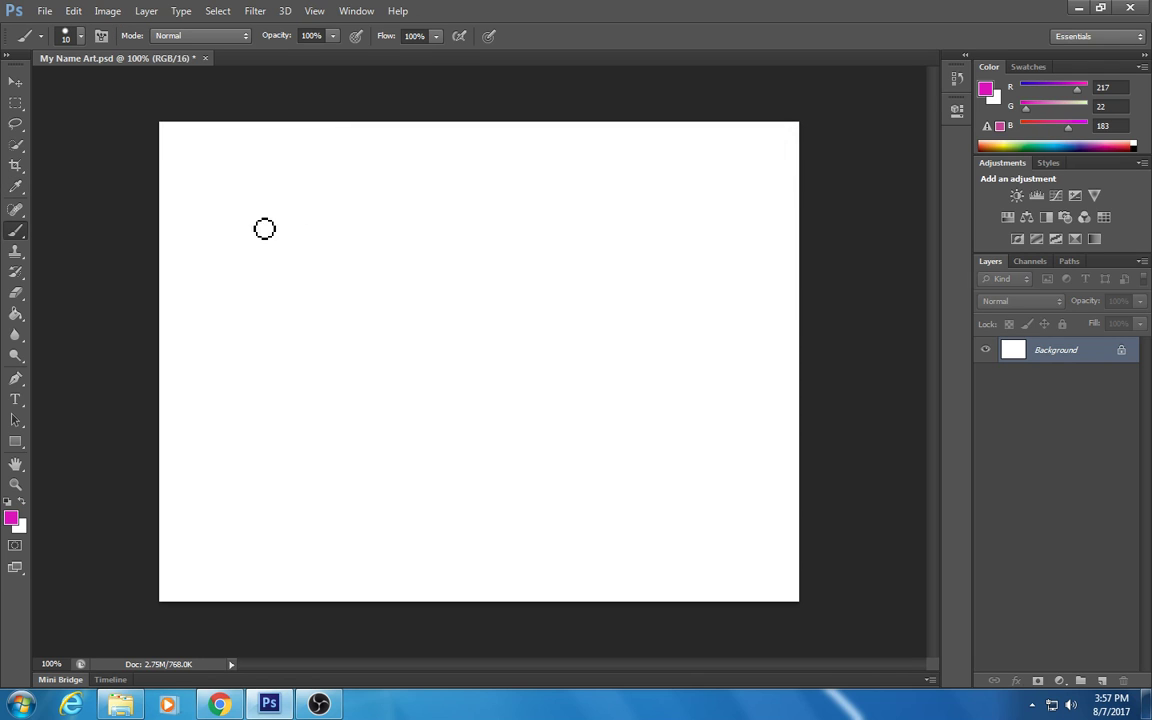
mouse_move(338, 202)
left_mouse_down()
mouse_move(211, 211)
mouse_move(206, 249)
mouse_move(261, 245)
left_mouse_up()
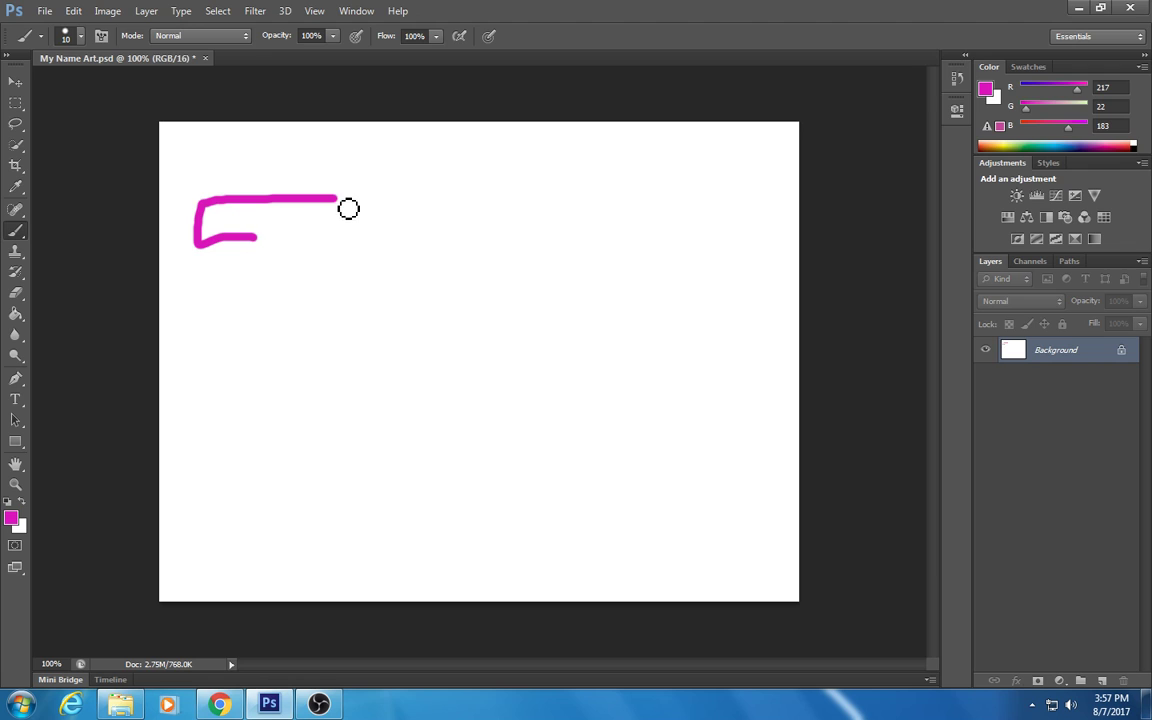
mouse_move(340, 202)
left_mouse_down()
mouse_move(337, 245)
mouse_move(297, 238)
left_mouse_up()
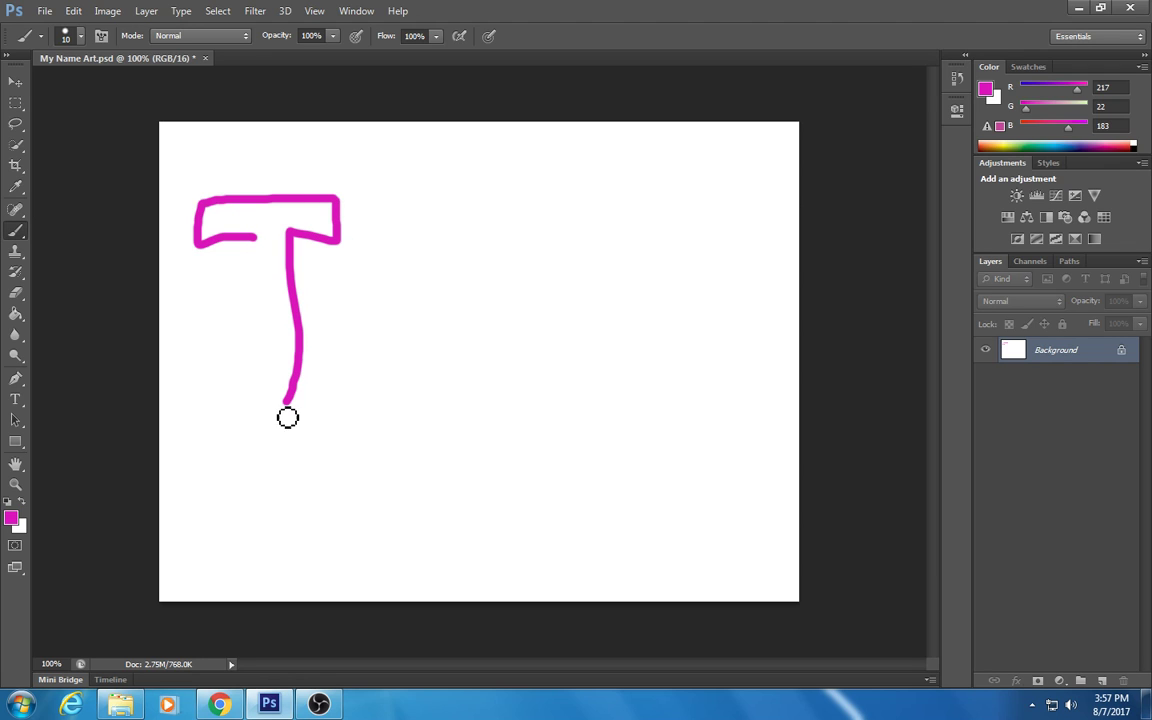
mouse_move(287, 417)
left_mouse_down()
mouse_move(203, 375)
mouse_move(224, 342)
mouse_move(265, 383)
mouse_move(259, 238)
left_mouse_up()
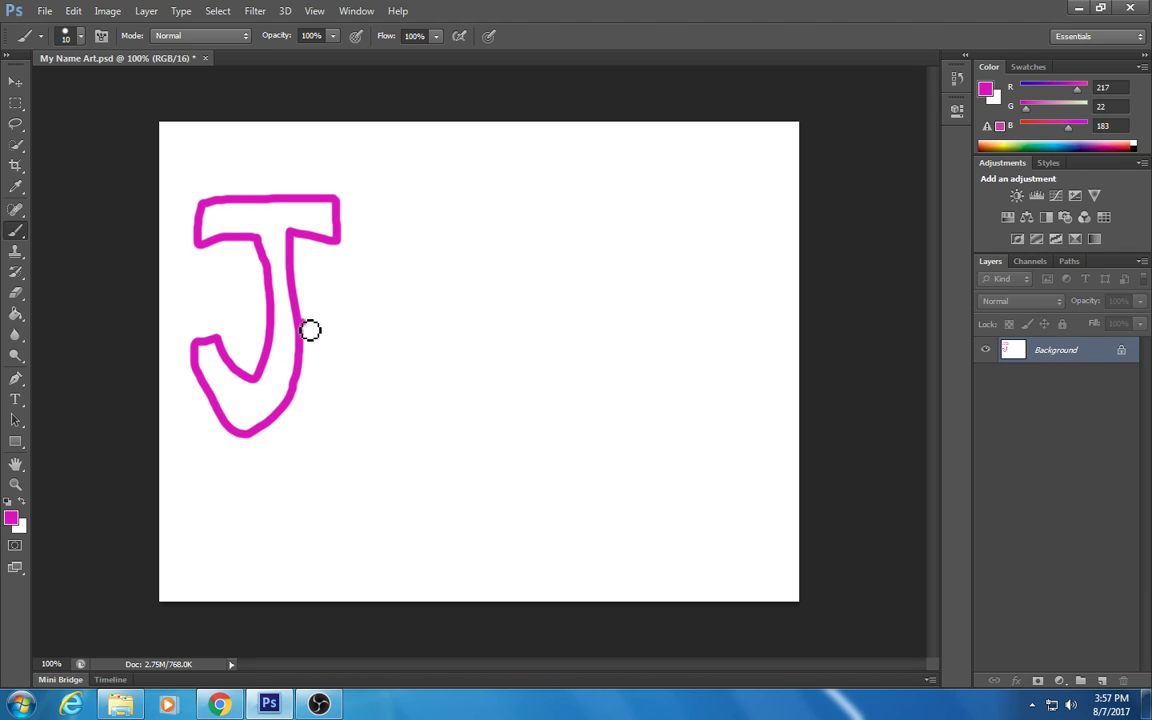
Outline the o with its inner hole, then the h and the n in magenta.
mouse_move(310, 330)
left_mouse_down()
mouse_move(360, 290)
mouse_move(413, 410)
mouse_move(303, 422)
mouse_move(300, 395)
left_mouse_up()
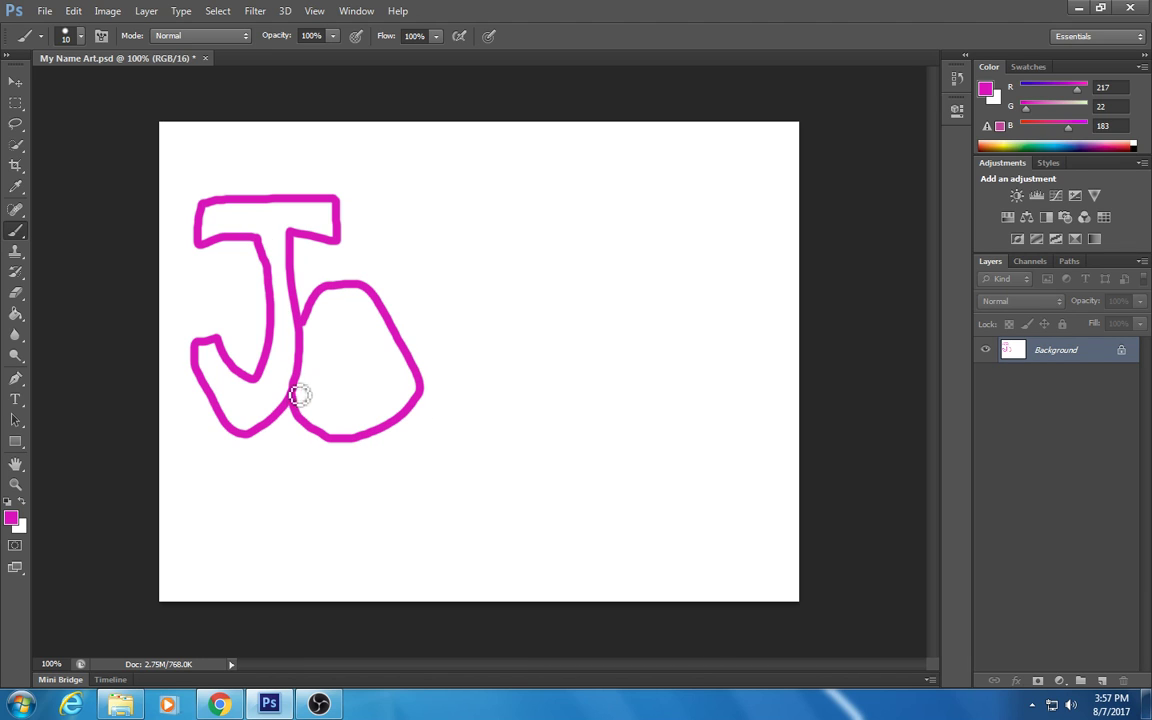
mouse_move(326, 350)
left_mouse_down()
mouse_move(357, 327)
mouse_move(357, 382)
mouse_move(322, 345)
left_mouse_up()
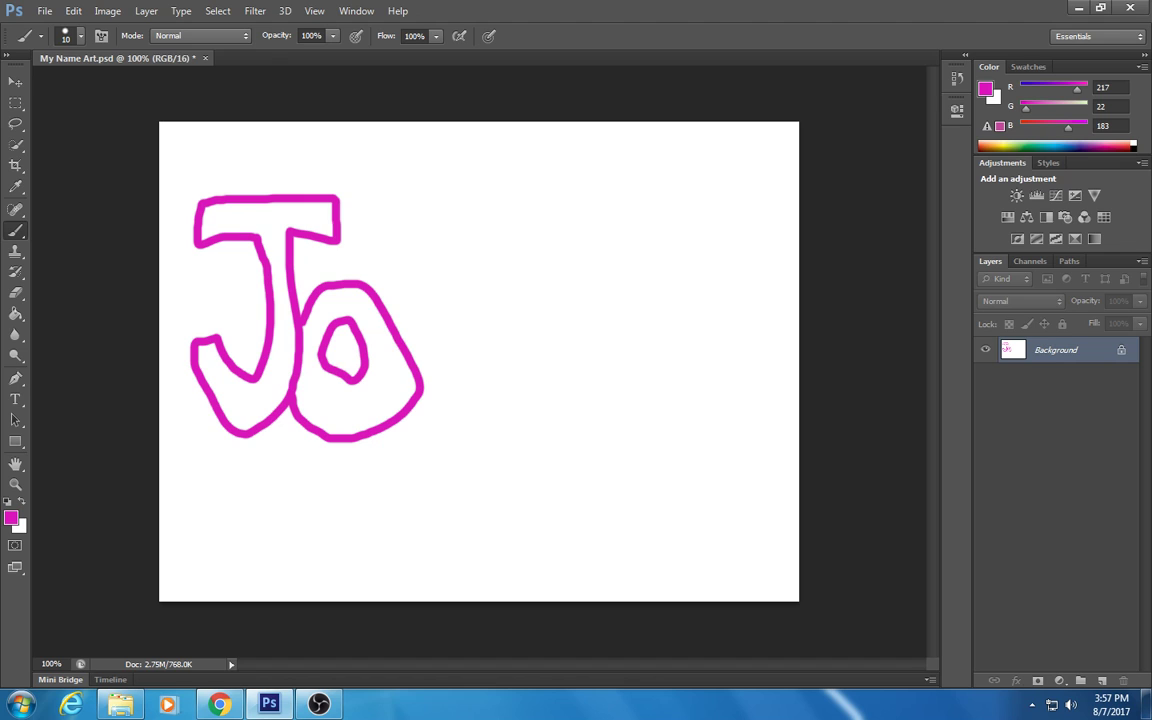
mouse_move(400, 330)
left_mouse_down()
mouse_move(400, 172)
mouse_move(427, 215)
mouse_move(432, 319)
mouse_move(514, 339)
mouse_move(522, 445)
mouse_move(485, 455)
mouse_move(442, 391)
mouse_move(429, 445)
mouse_move(401, 428)
left_mouse_up()
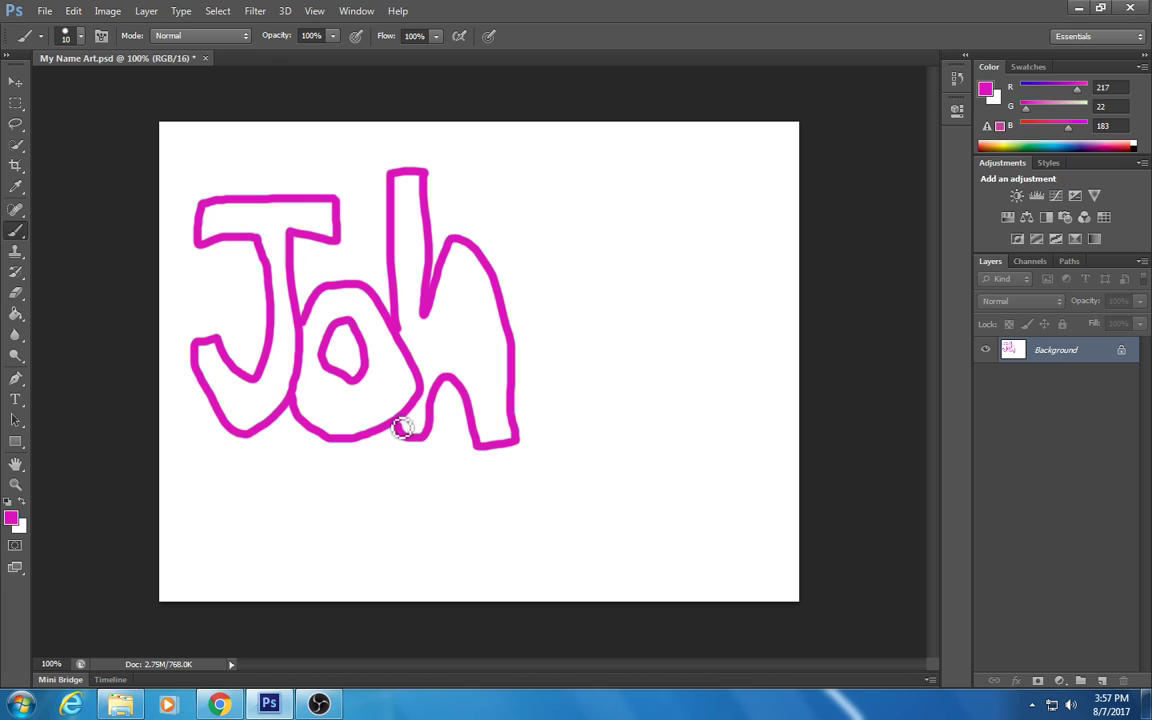
mouse_move(515, 309)
left_mouse_down()
mouse_move(543, 278)
mouse_move(553, 327)
mouse_move(604, 267)
mouse_move(682, 437)
mouse_move(635, 455)
mouse_move(620, 383)
mouse_move(563, 442)
mouse_move(528, 453)
mouse_move(514, 316)
left_mouse_up()
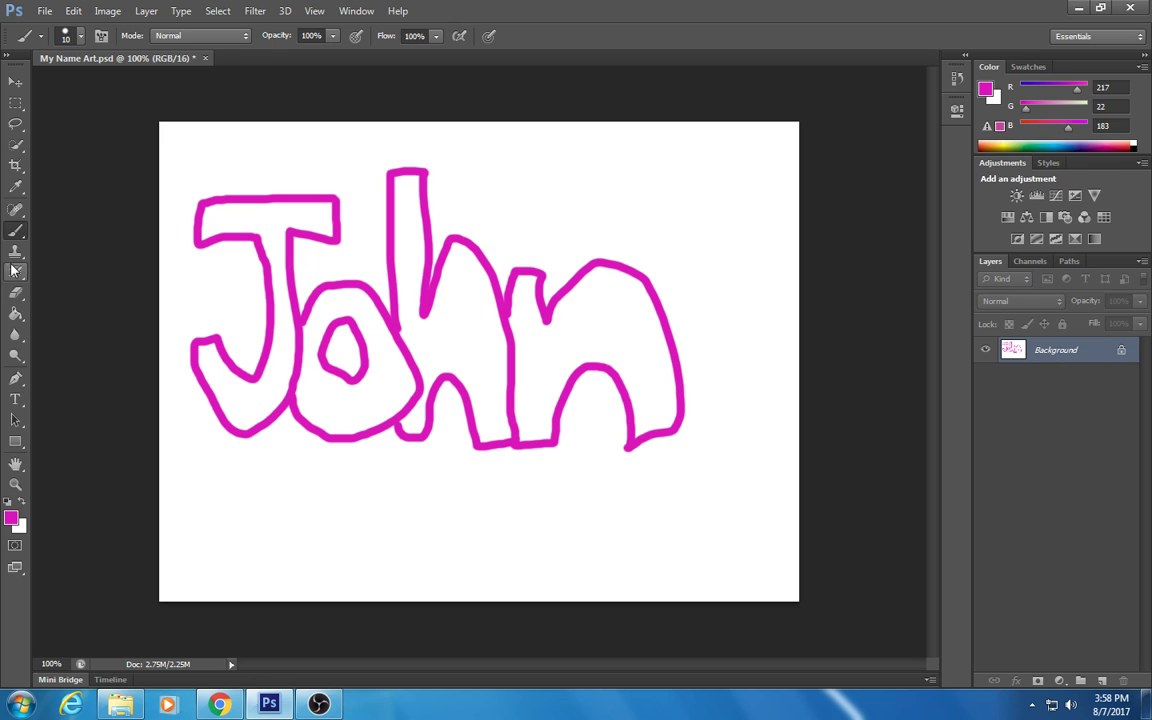
Select the Paint Bucket tool and set the foreground to dark purple (107,28,93).
left_click(16, 314)
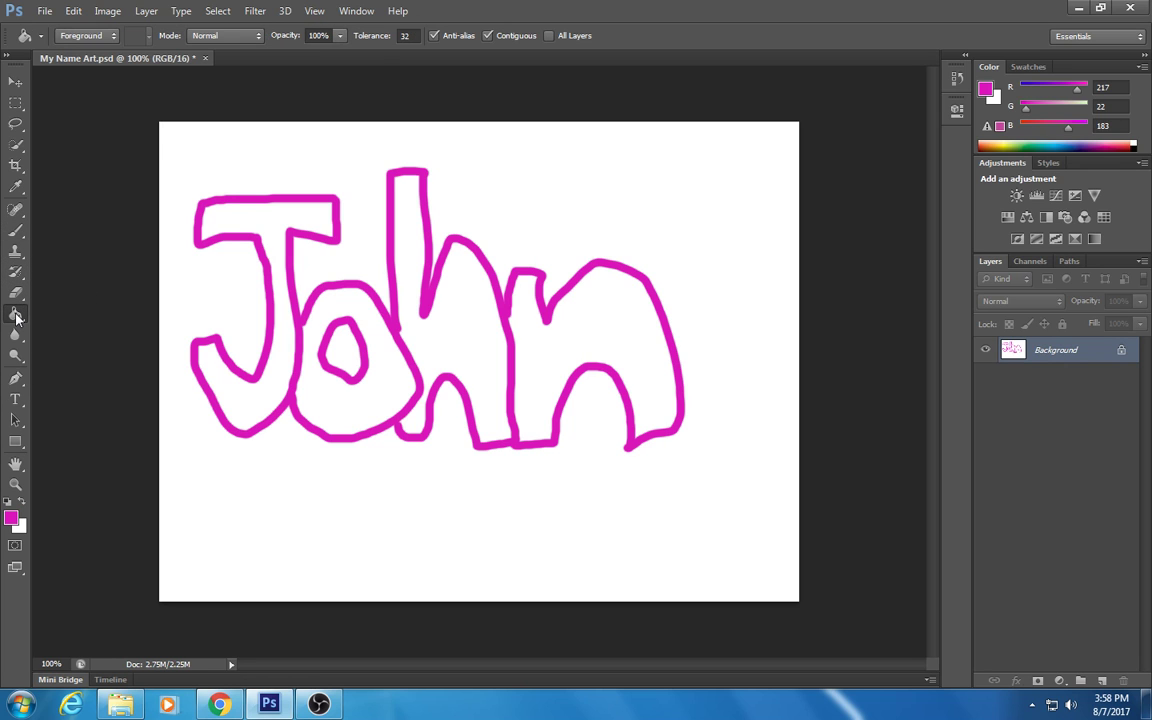
right_click(16, 316)
left_click(57, 326)
key("i")
left_click(11, 517)
left_click_drag(445, 310, 512, 298)
left_click(758, 170)
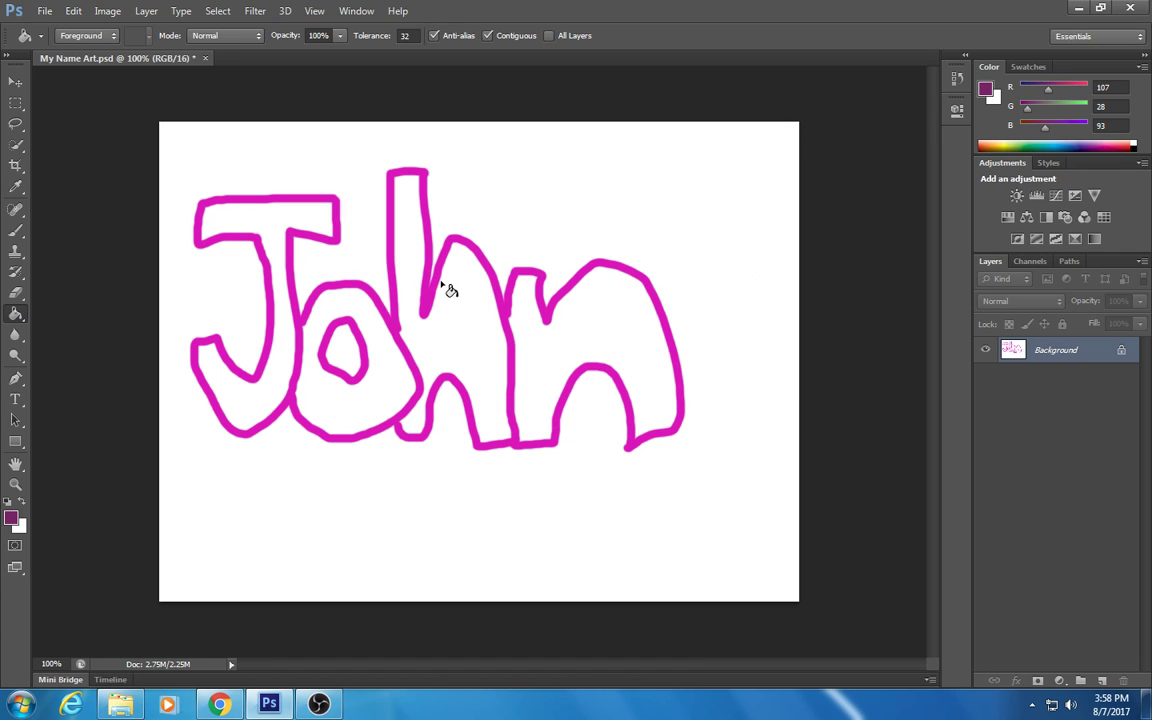
Fill the h, n, o and J interiors dark purple, undoing fills that hit the outlines.
left_click(445, 288)
left_click(571, 319)
left_click(370, 347)
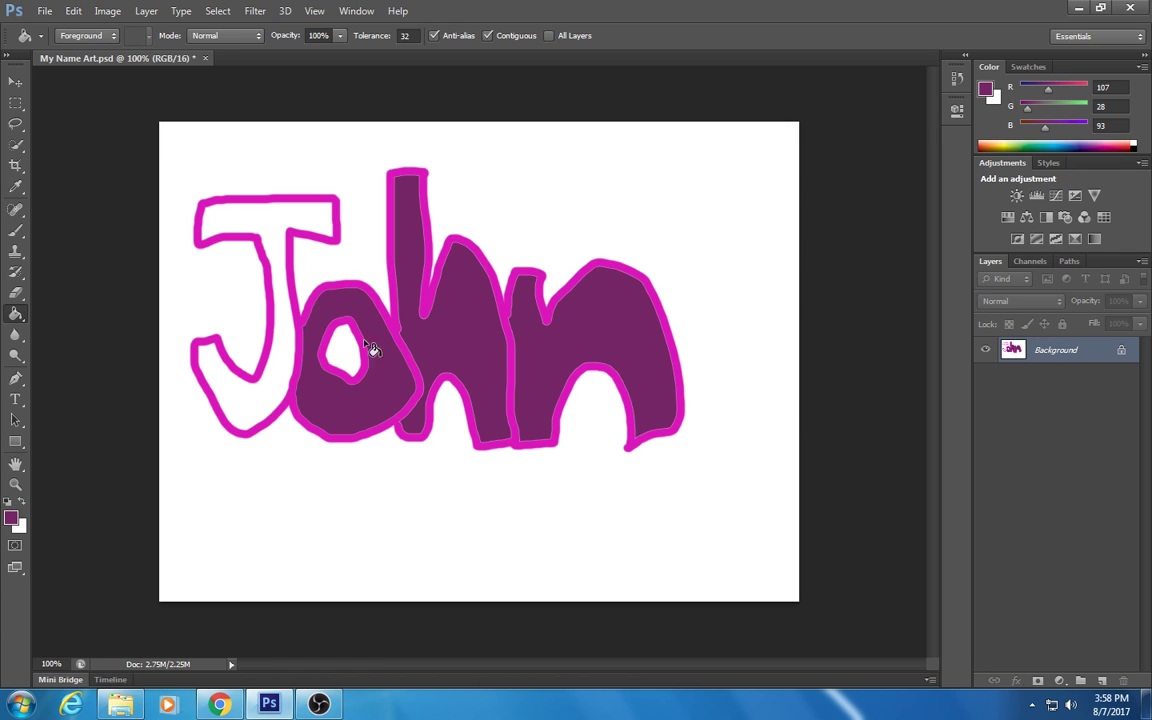
left_click(268, 287)
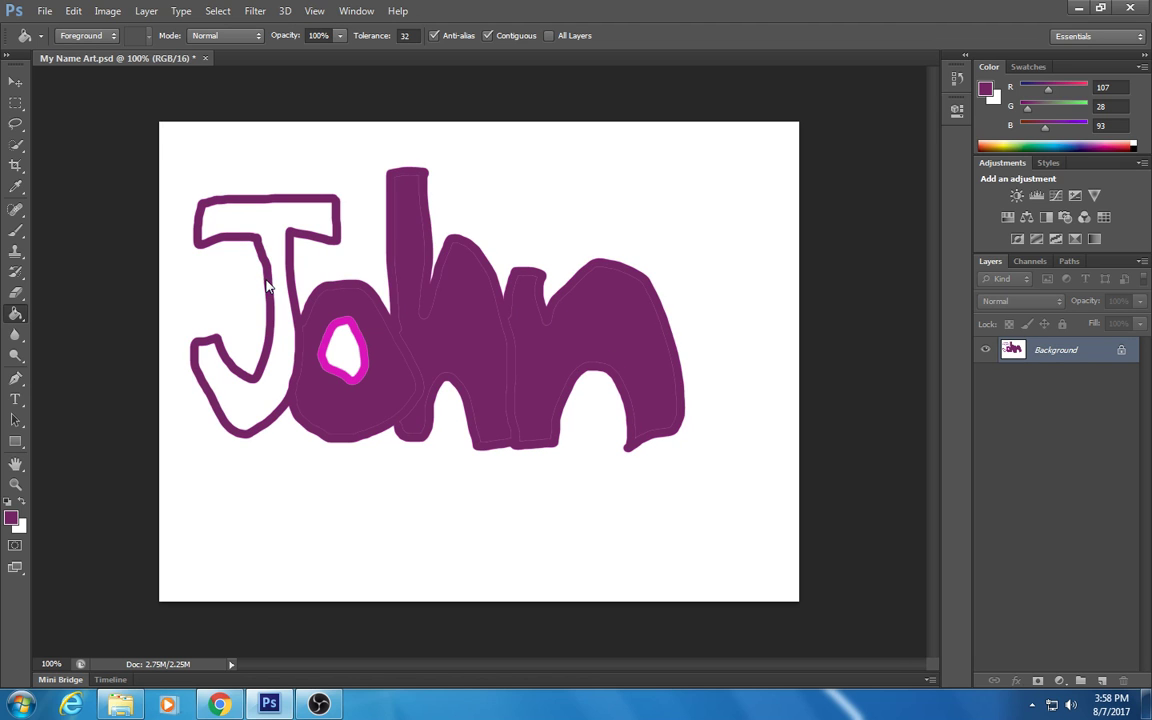
left_click(73, 11)
left_click(110, 26)
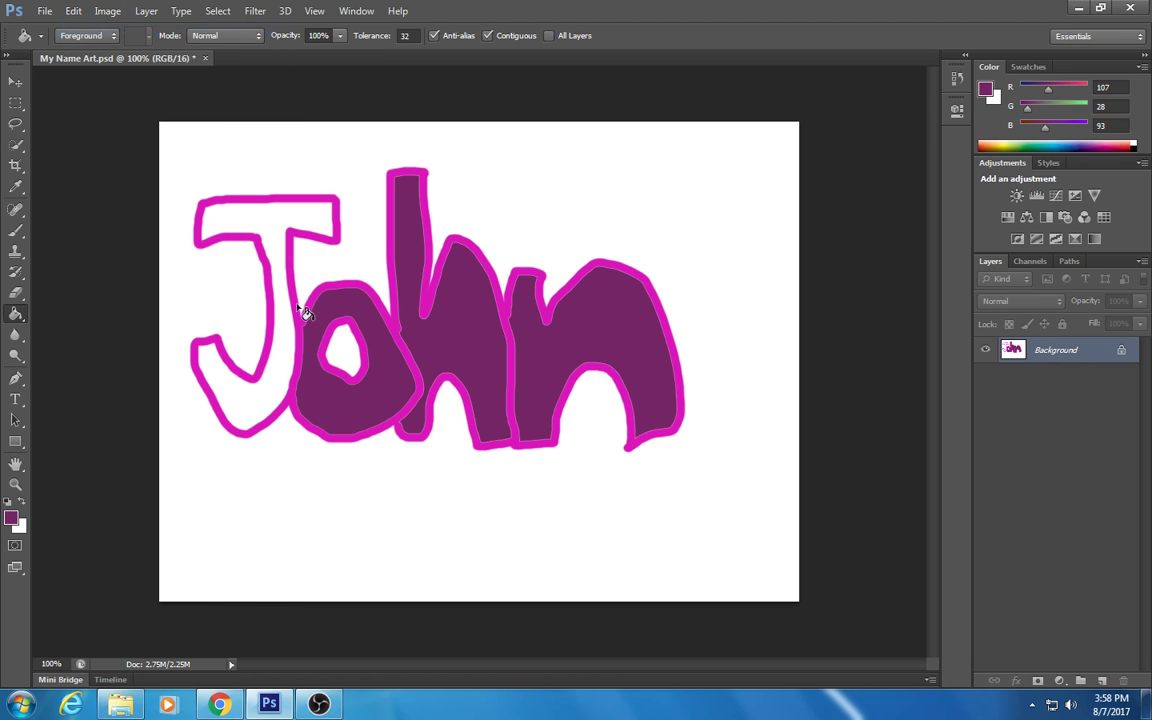
left_click(272, 348)
left_click(73, 11)
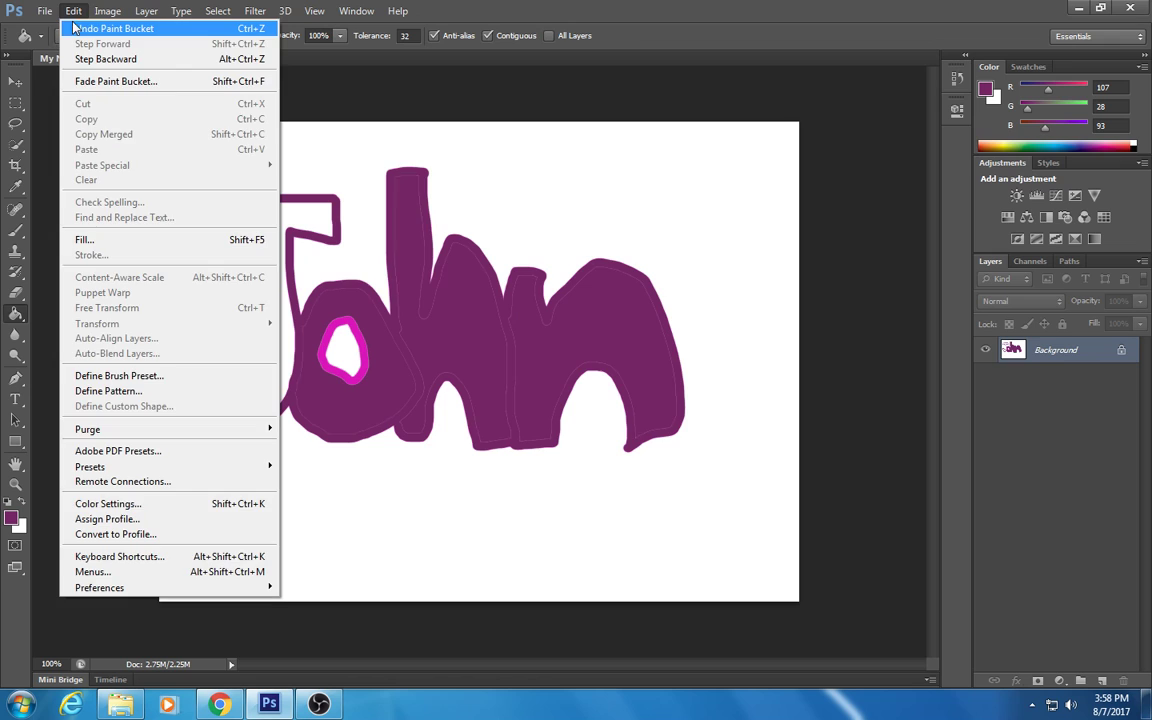
left_click(110, 27)
left_click(205, 360)
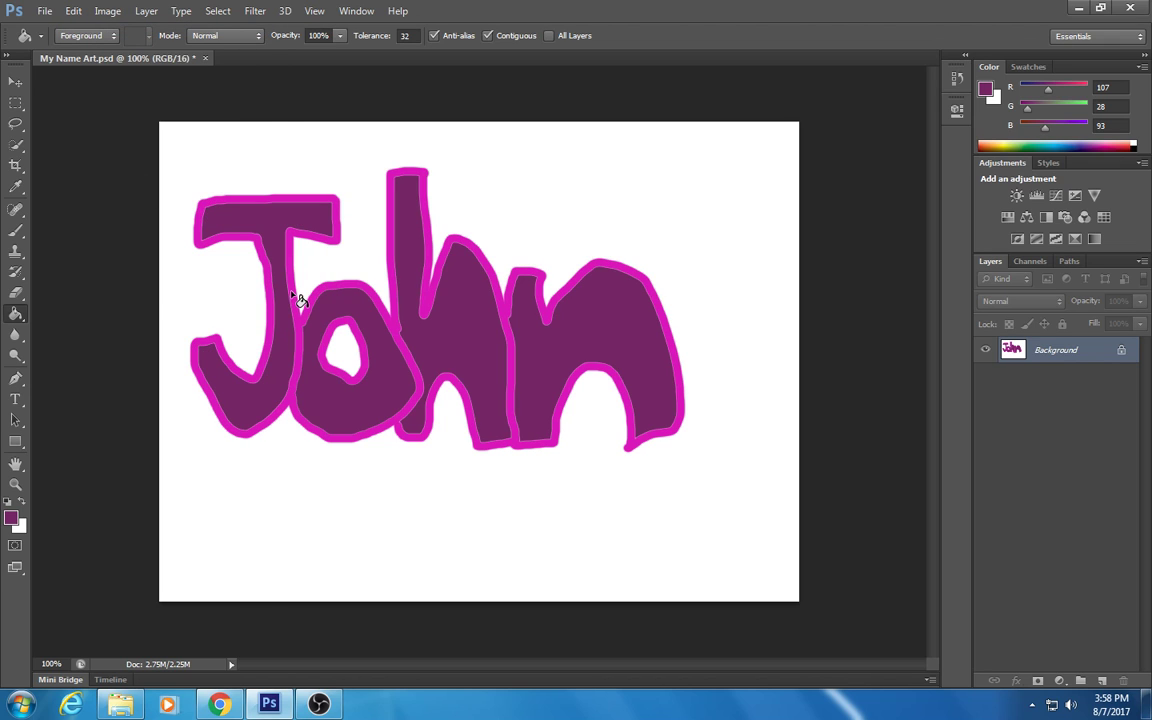
Pick light pink (dc87cd) and brush a highlight along the J's top bar.
left_click(12, 518)
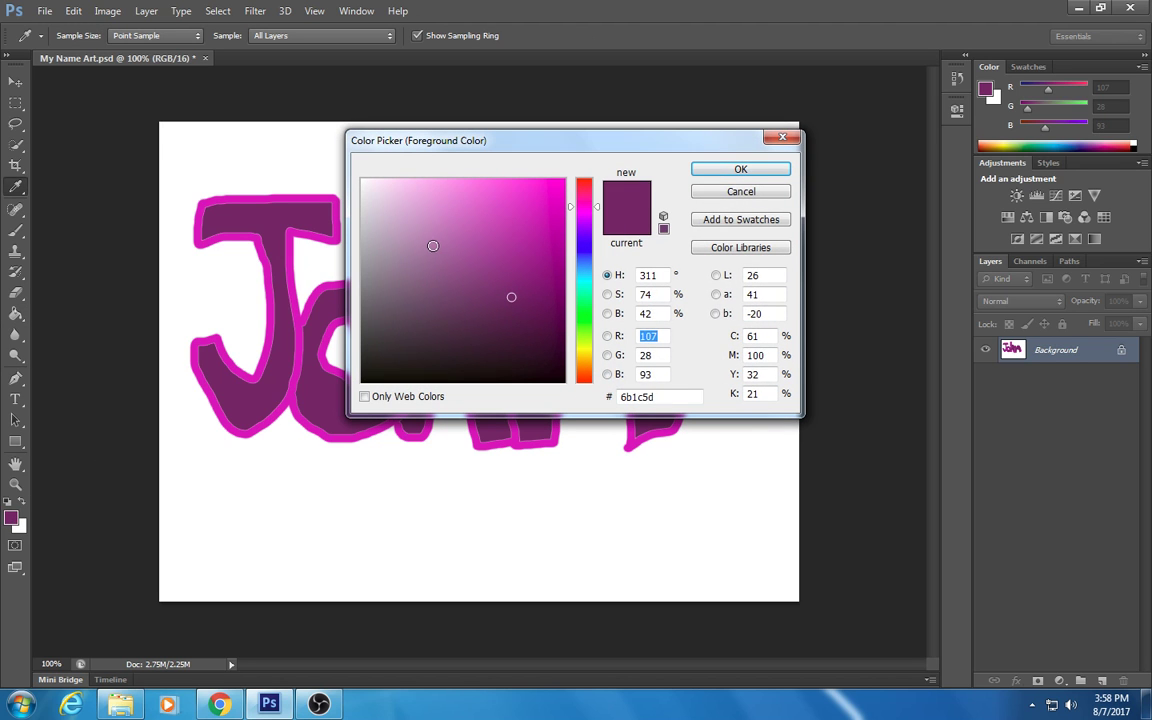
left_click_drag(433, 246, 440, 206)
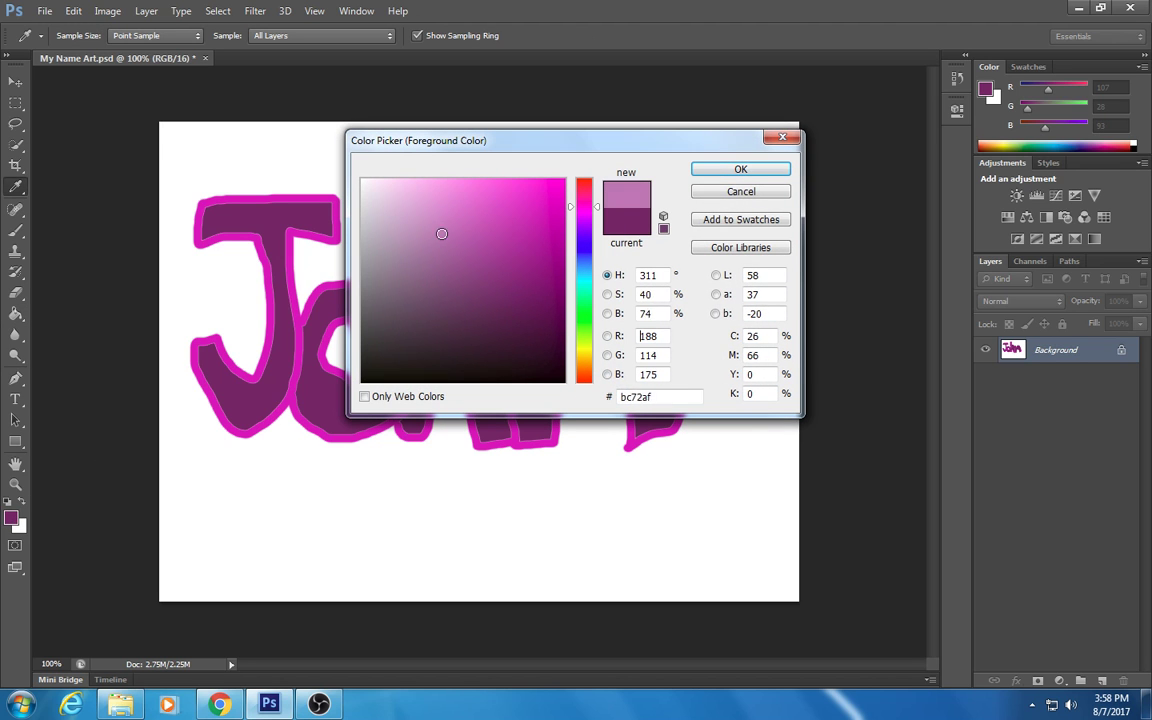
left_click(735, 169)
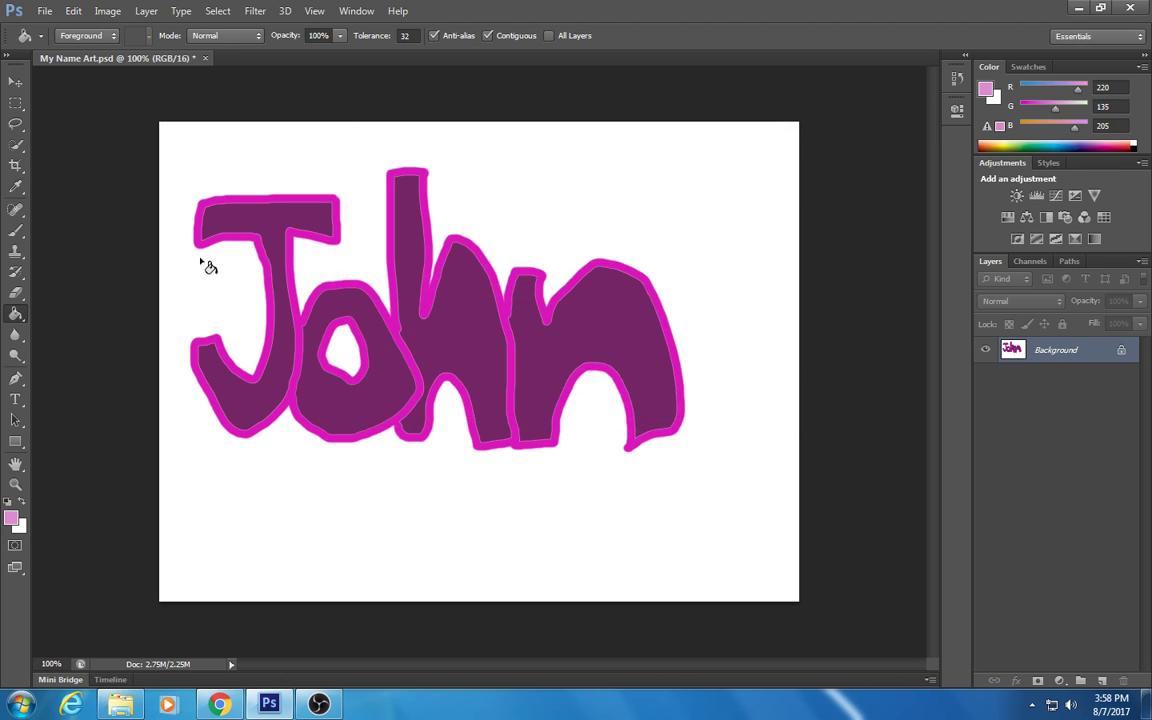
left_click(15, 231)
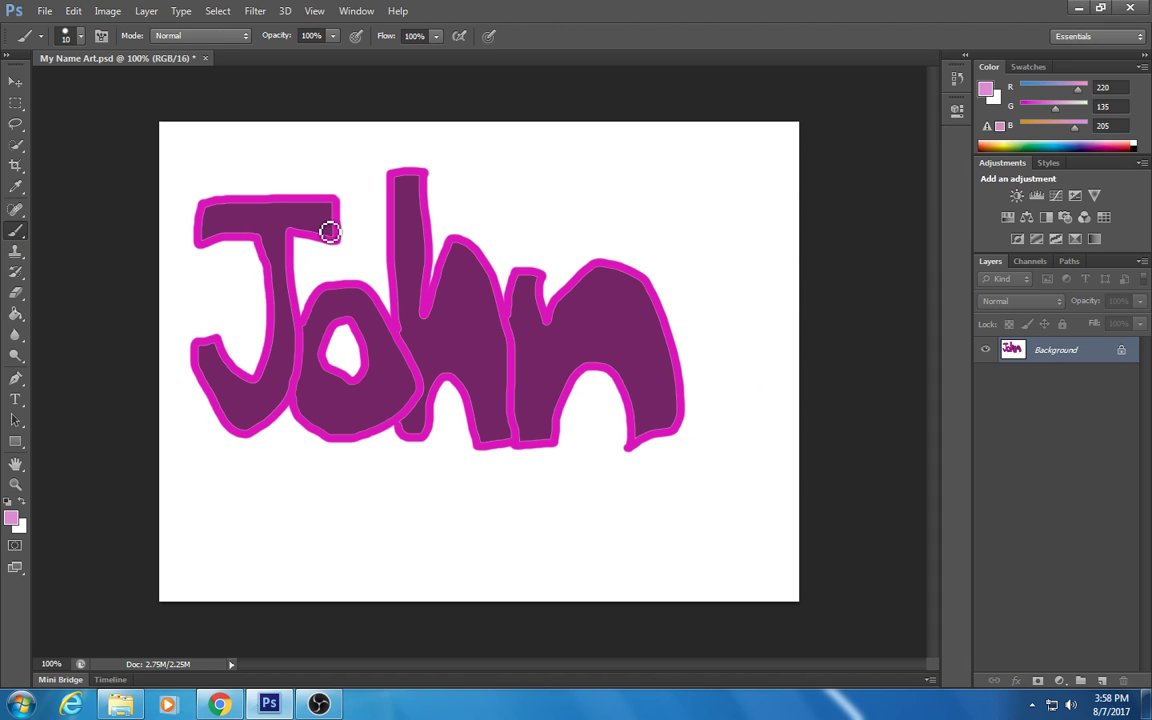
mouse_move(330, 232)
left_mouse_down()
mouse_move(329, 200)
mouse_move(216, 213)
mouse_move(208, 231)
mouse_move(208, 244)
mouse_move(255, 238)
left_mouse_up()
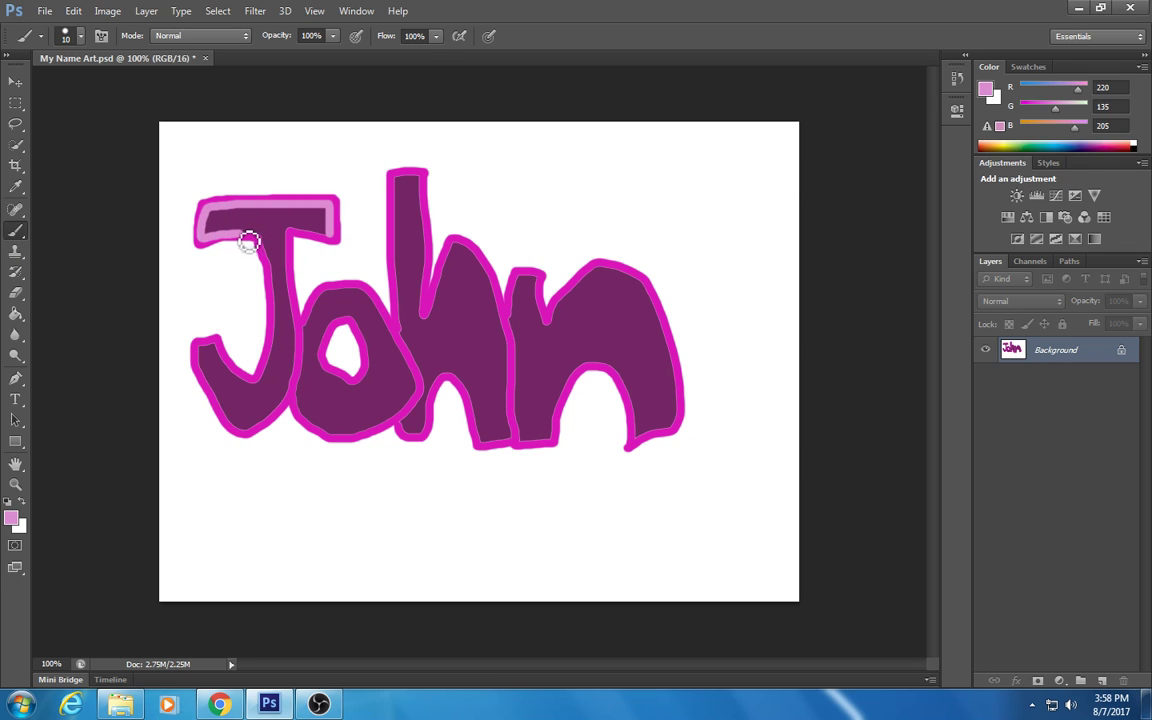
Switch back to the graffiti reference PDF in Chrome and scroll through it.
left_click(220, 703)
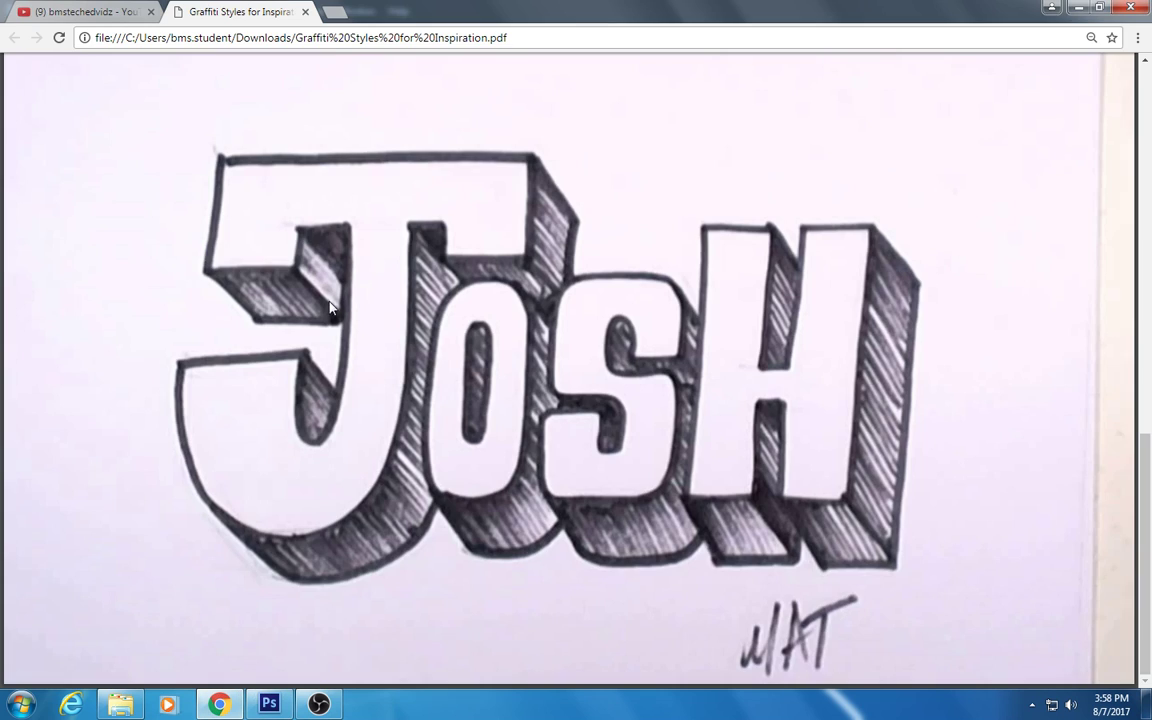
scroll(420, 385, "up", 3)
scroll(420, 385, "up", 10)
scroll(420, 385, "down", 2)
scroll(480, 385, "down", 1)
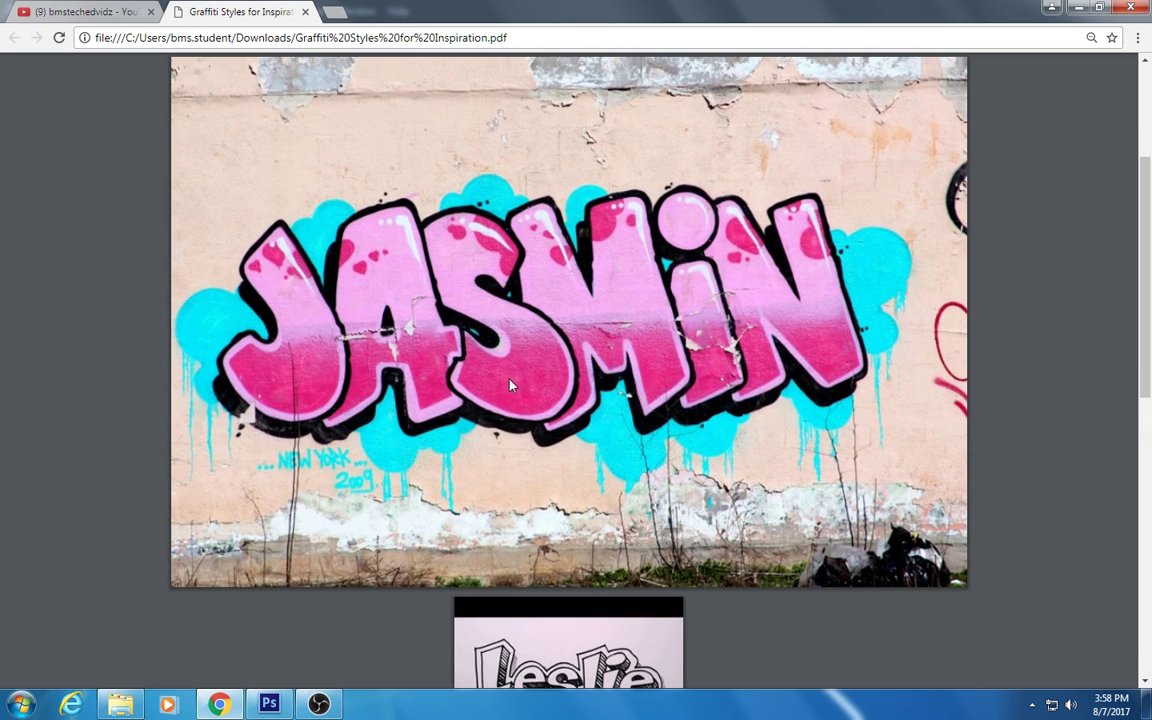
left_click(548, 232)
Undo the light pink highlight stroke and set the foreground colour to near-white fbf8fa.
left_click(269, 703)
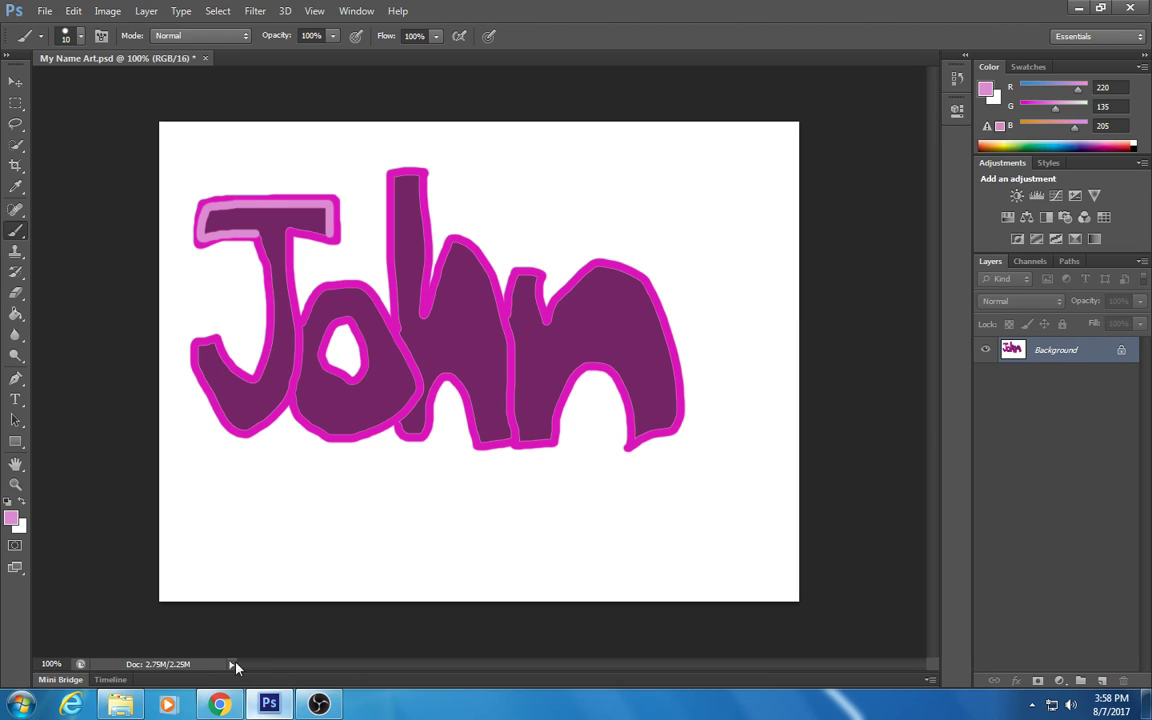
left_click(74, 11)
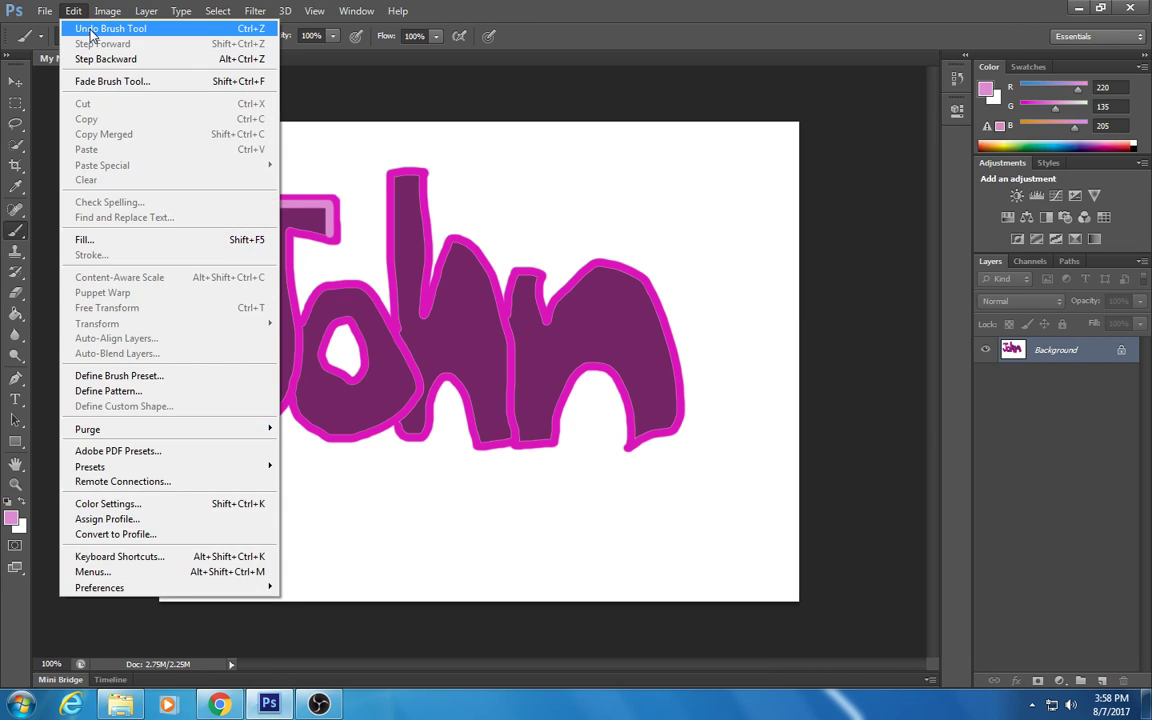
left_click(92, 33)
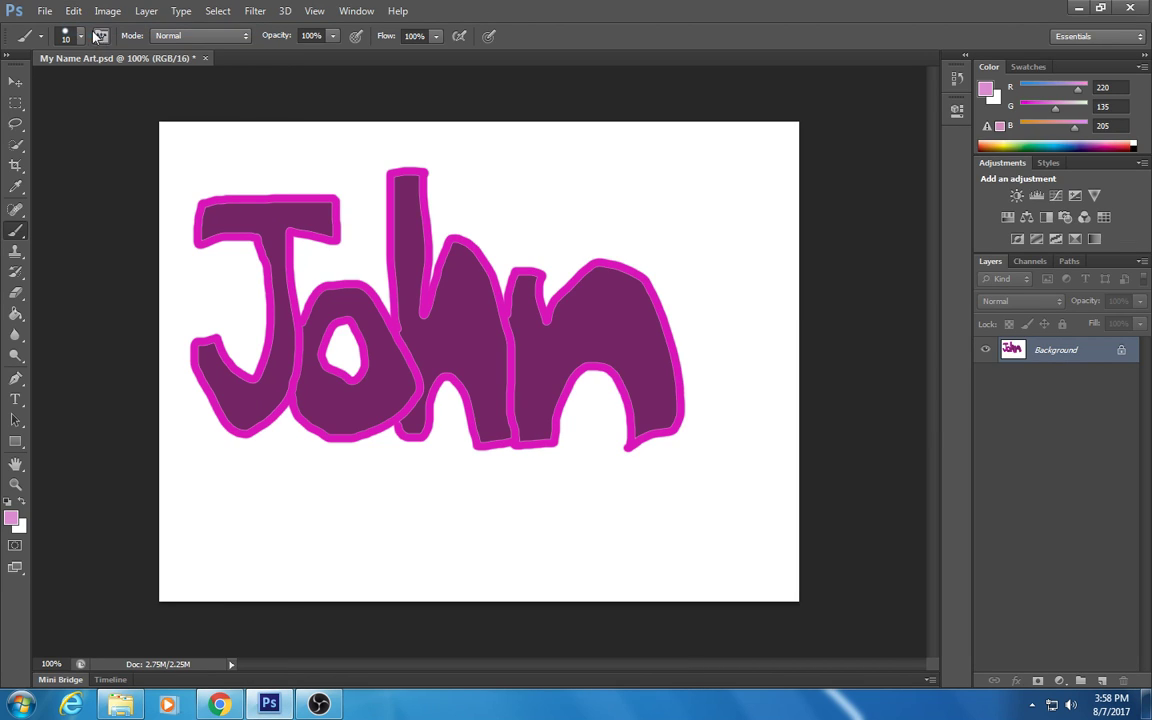
left_click(12, 518)
left_click(382, 194)
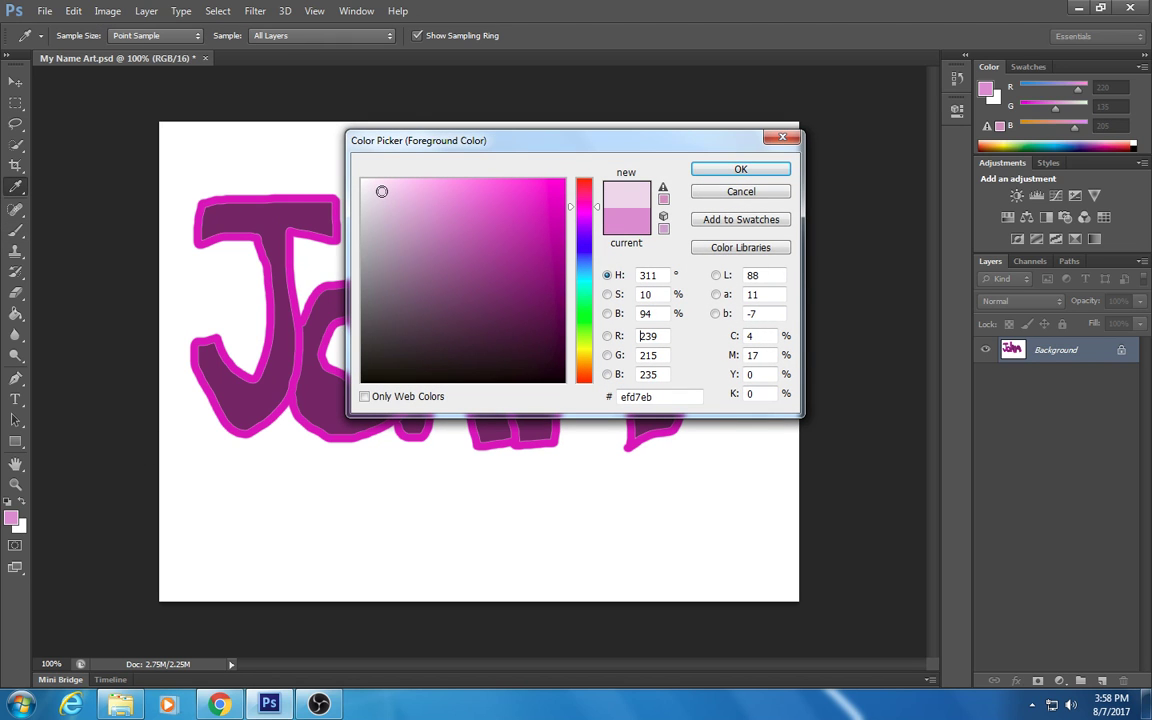
left_click(364, 182)
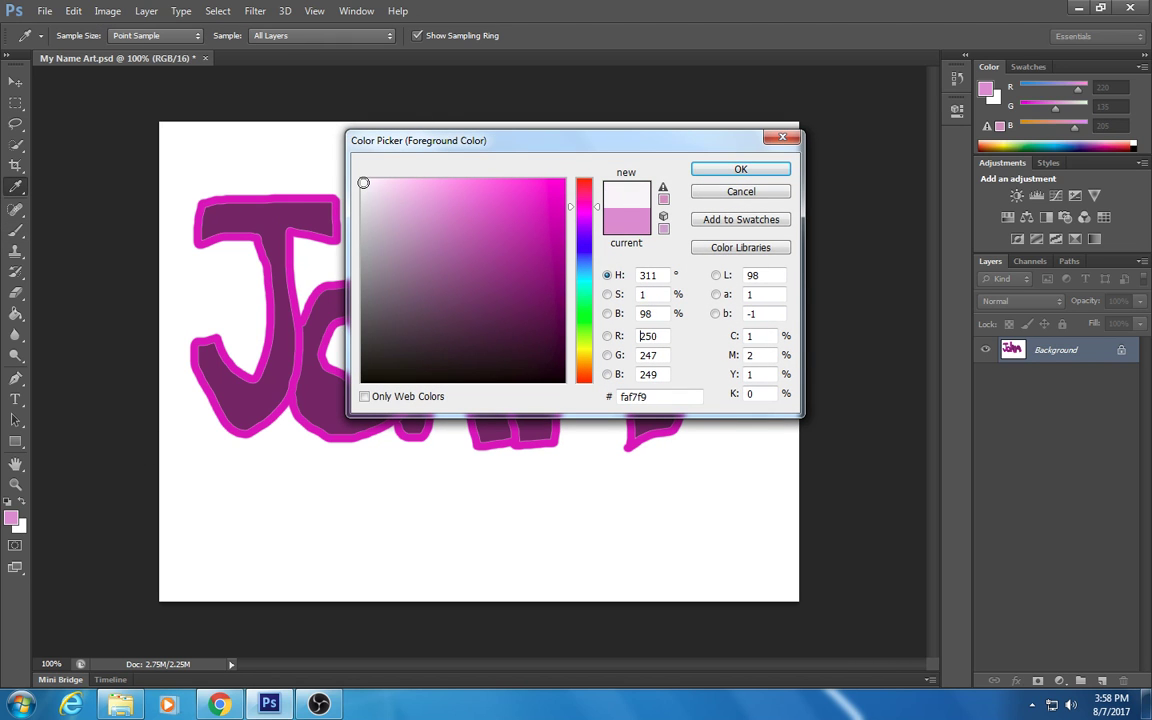
left_click(696, 172)
Brush white highlights on the h stem, the J's top bar and the J's curved hook.
left_click(226, 706)
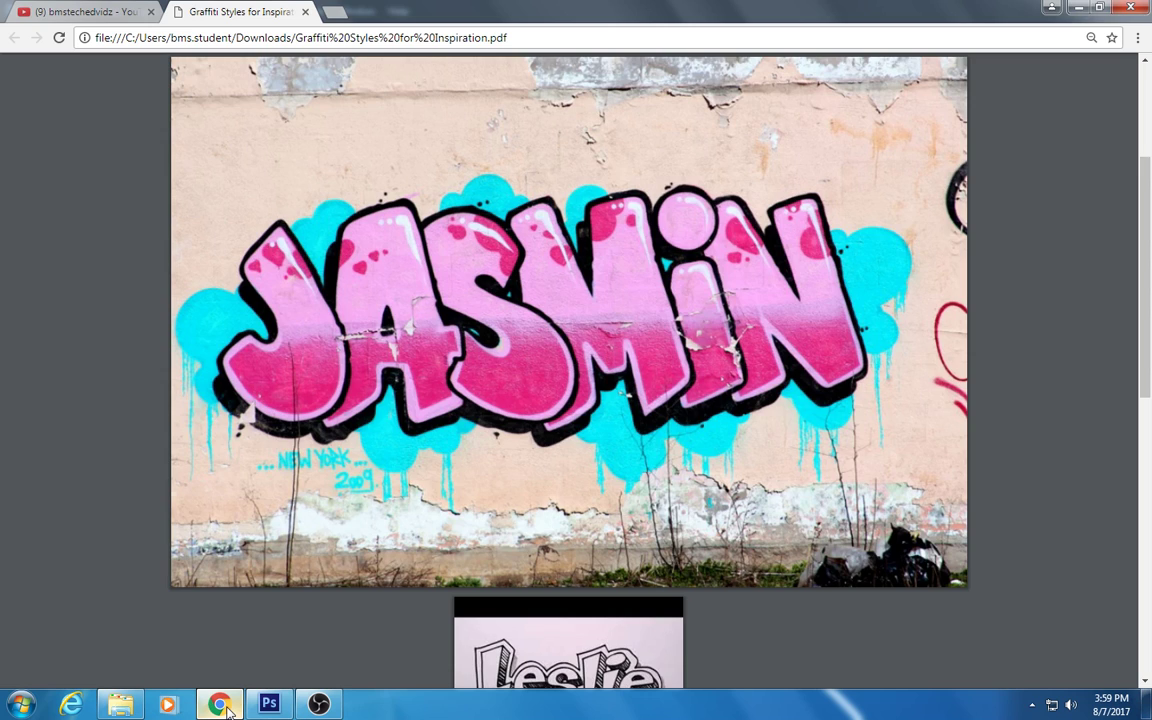
left_click(228, 708)
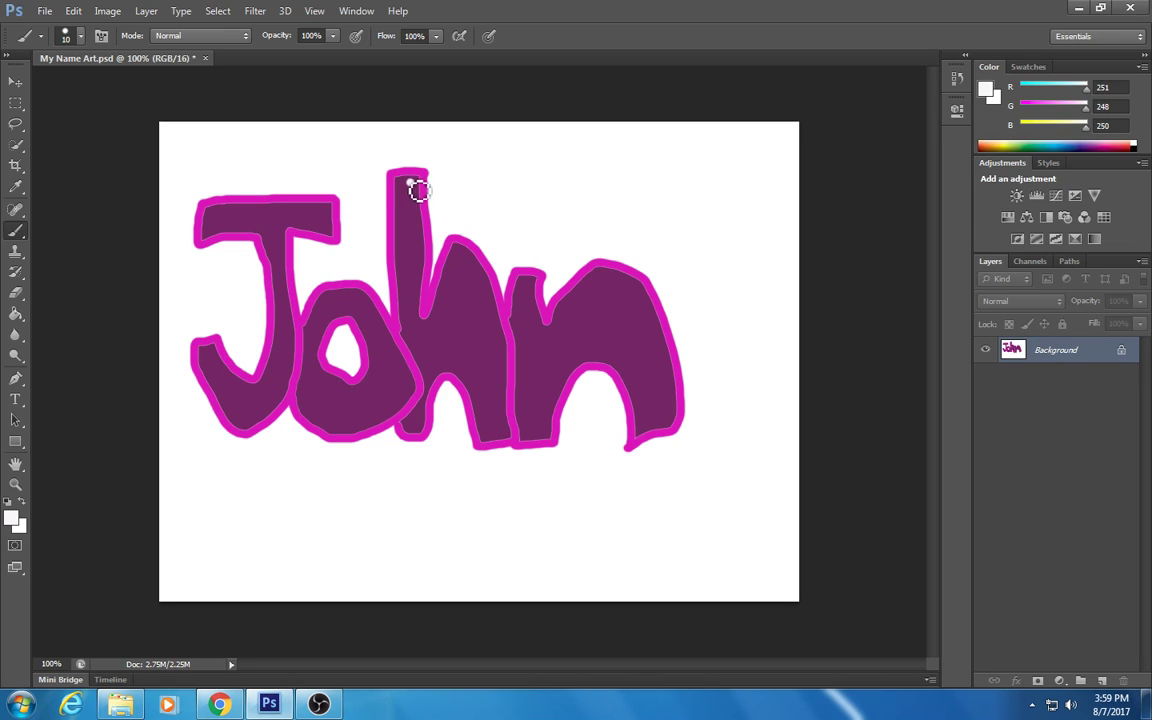
left_click_drag(412, 184, 417, 215)
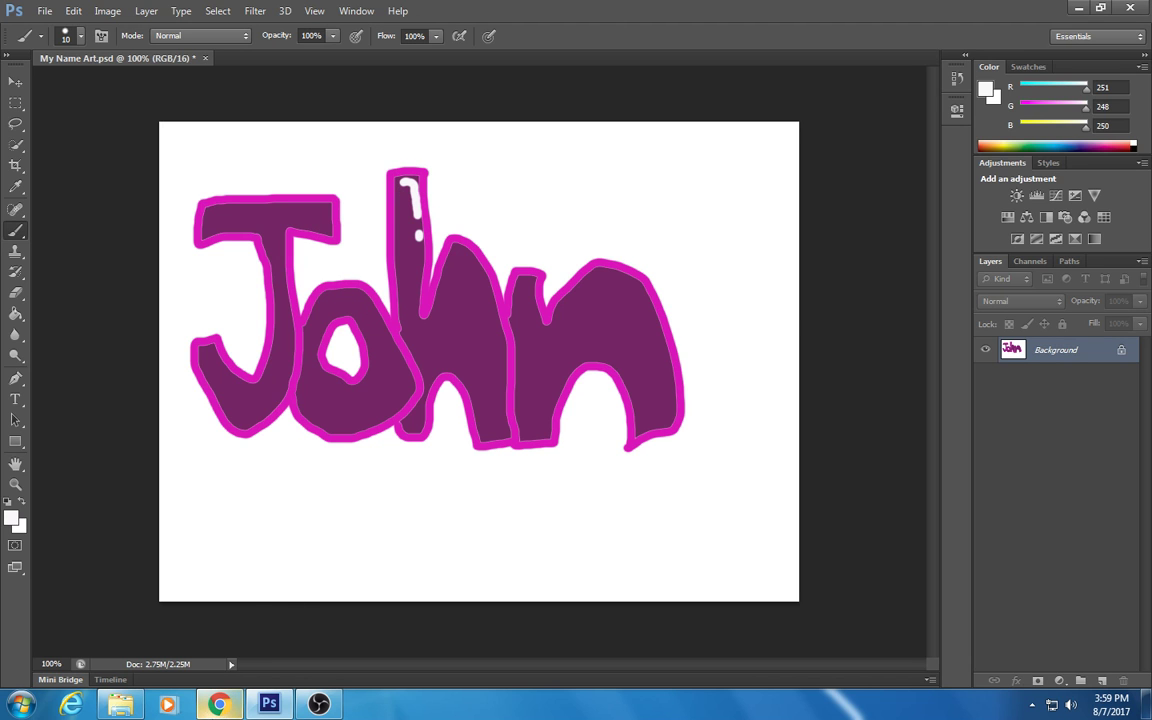
left_click(220, 705)
left_click(220, 705)
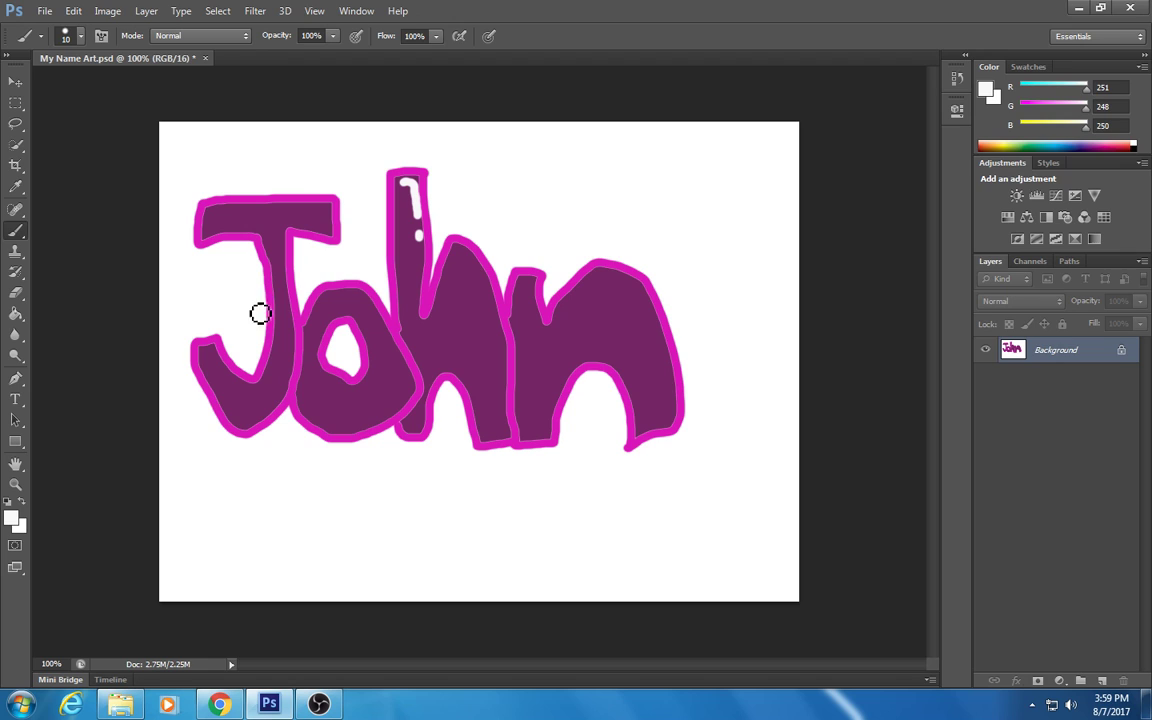
left_click_drag(323, 207, 326, 228)
mouse_move(292, 344)
left_mouse_down()
mouse_move(260, 416)
mouse_move(220, 394)
left_mouse_up()
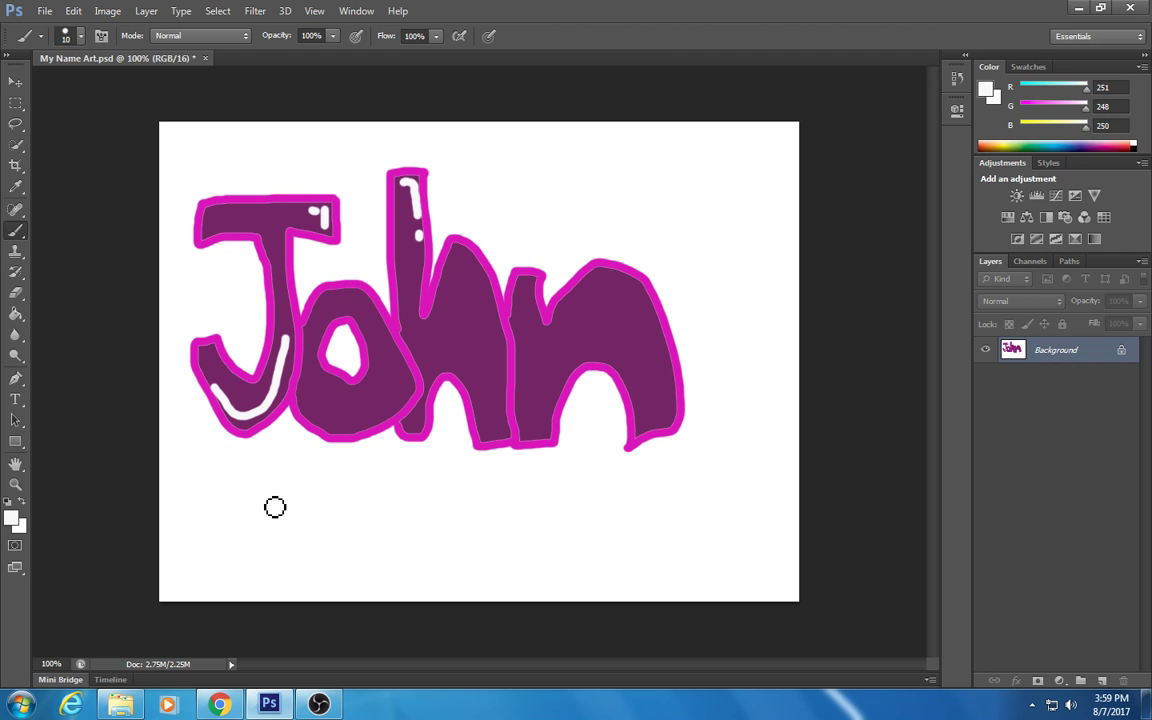
left_click(19, 235)
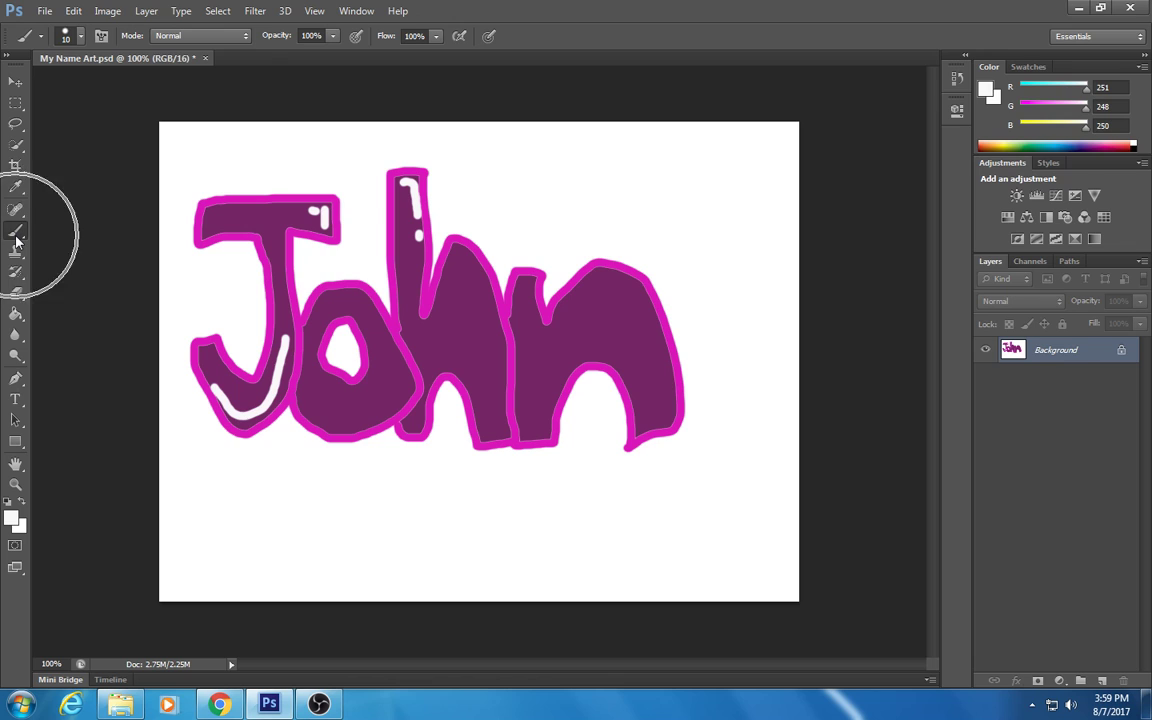
Set the brush opacity to 40% and paint translucent white strokes down the J and across the letters.
left_click(15, 316)
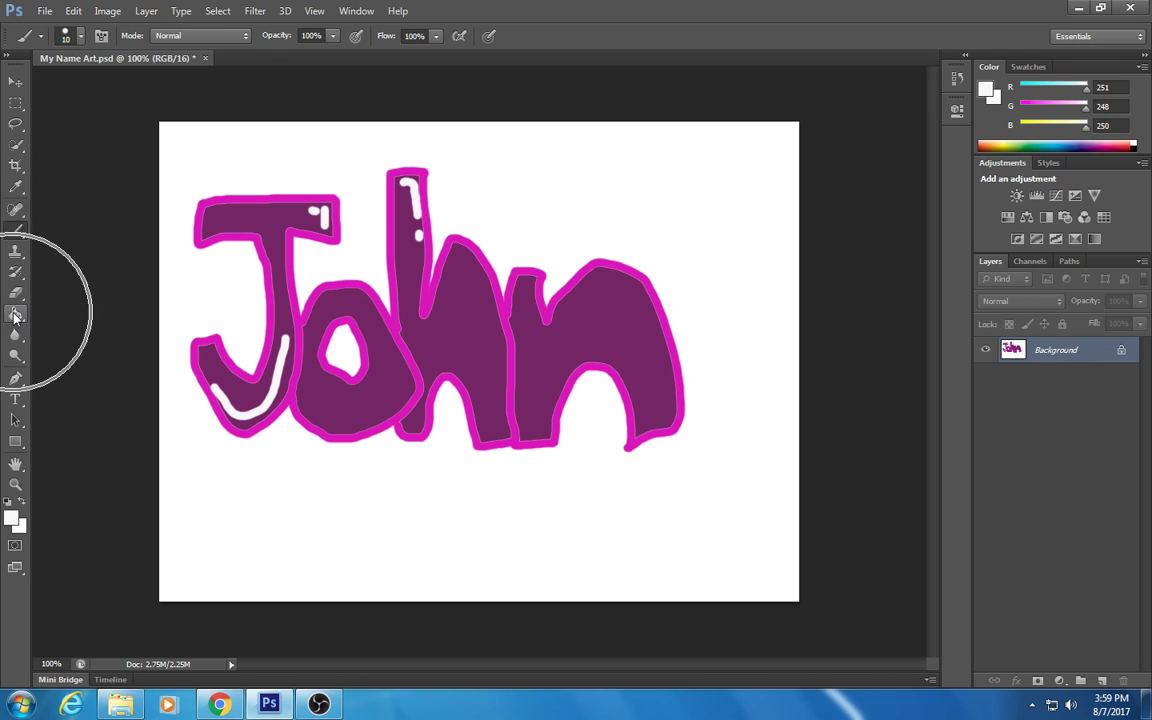
left_click(15, 316)
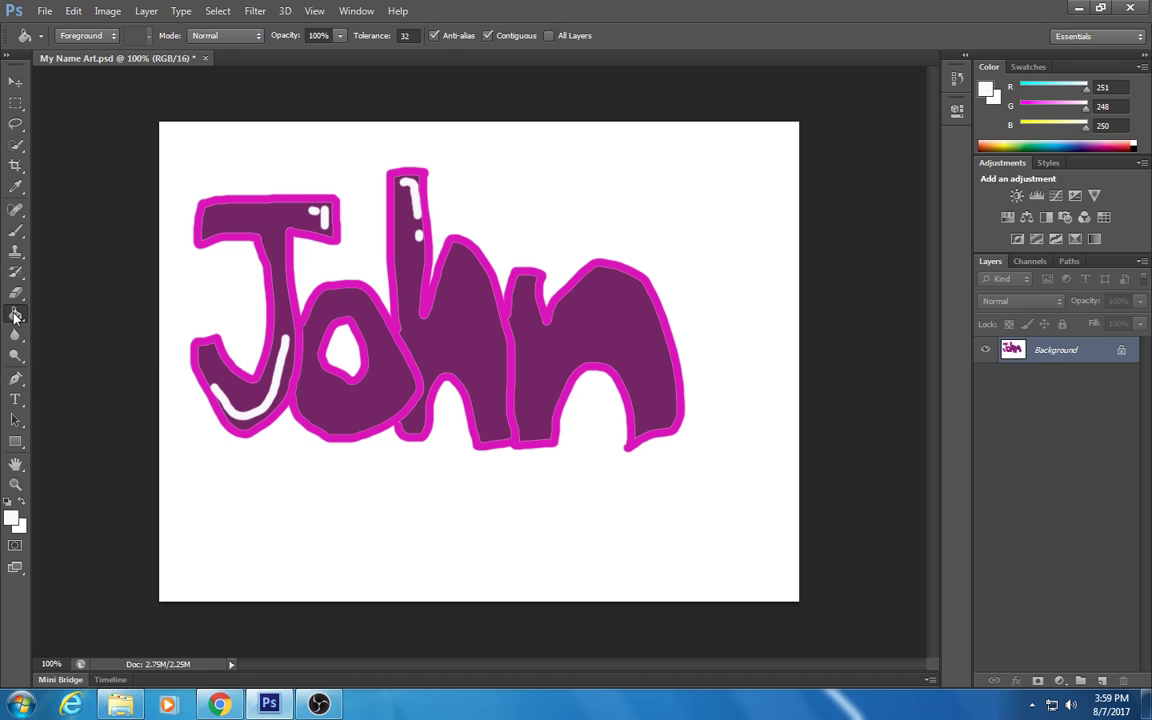
left_click(19, 234)
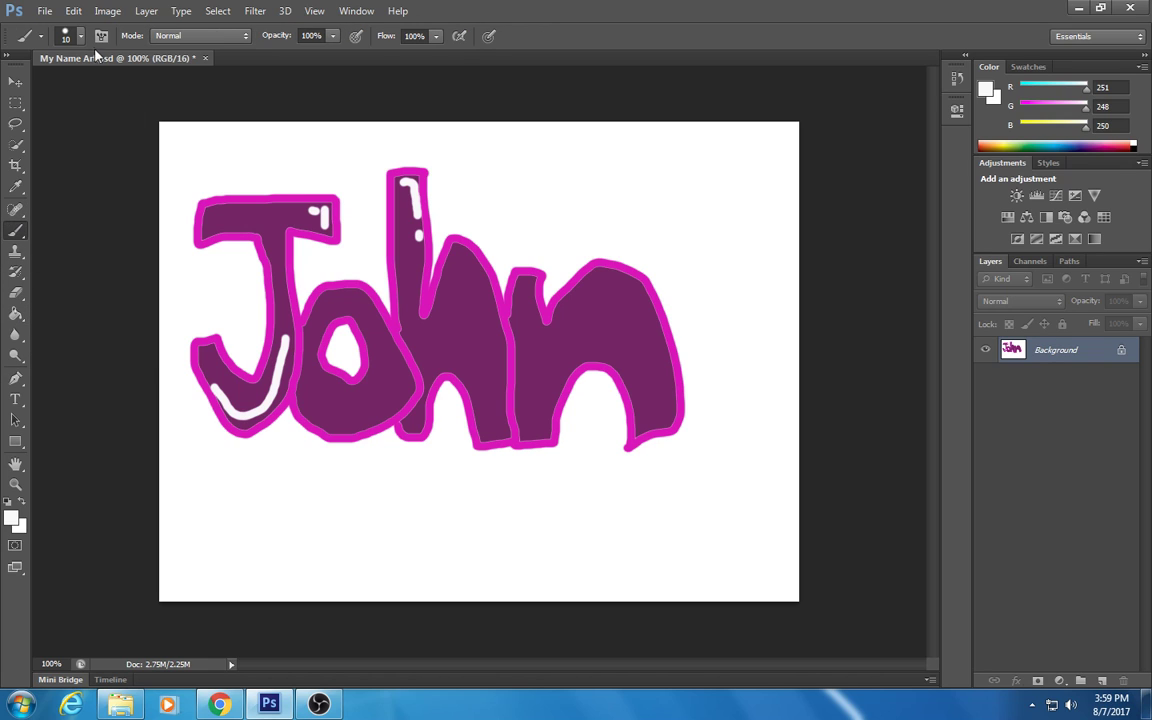
left_click(321, 37)
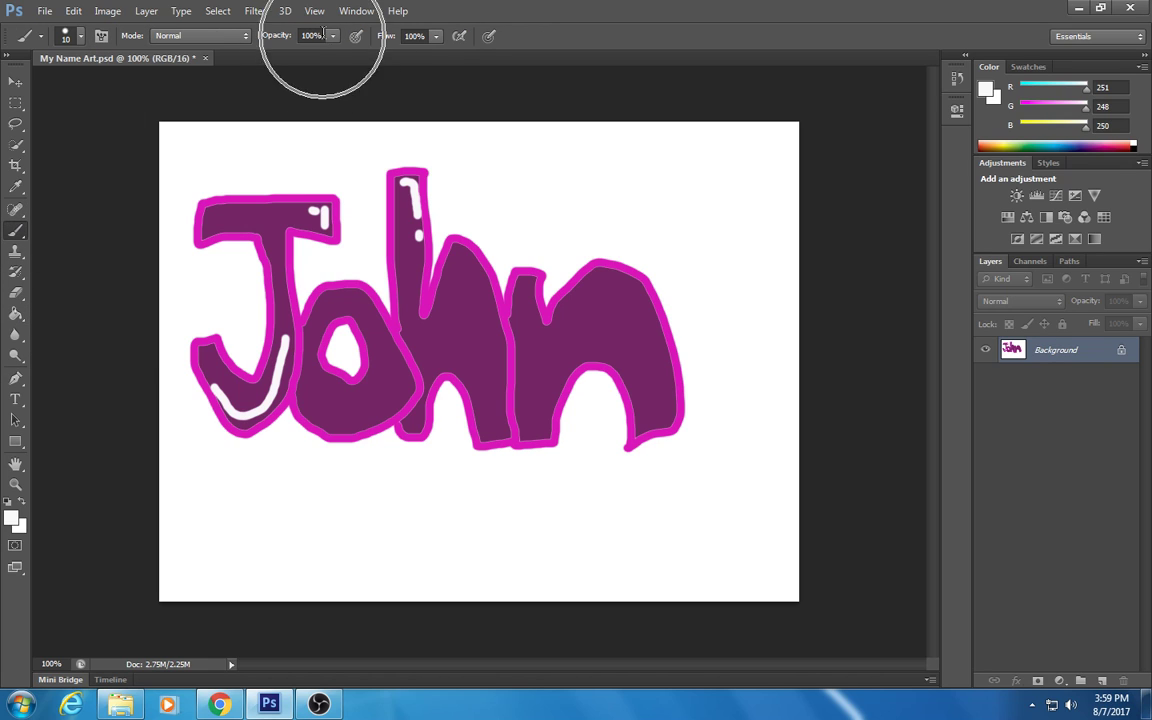
left_click(329, 38)
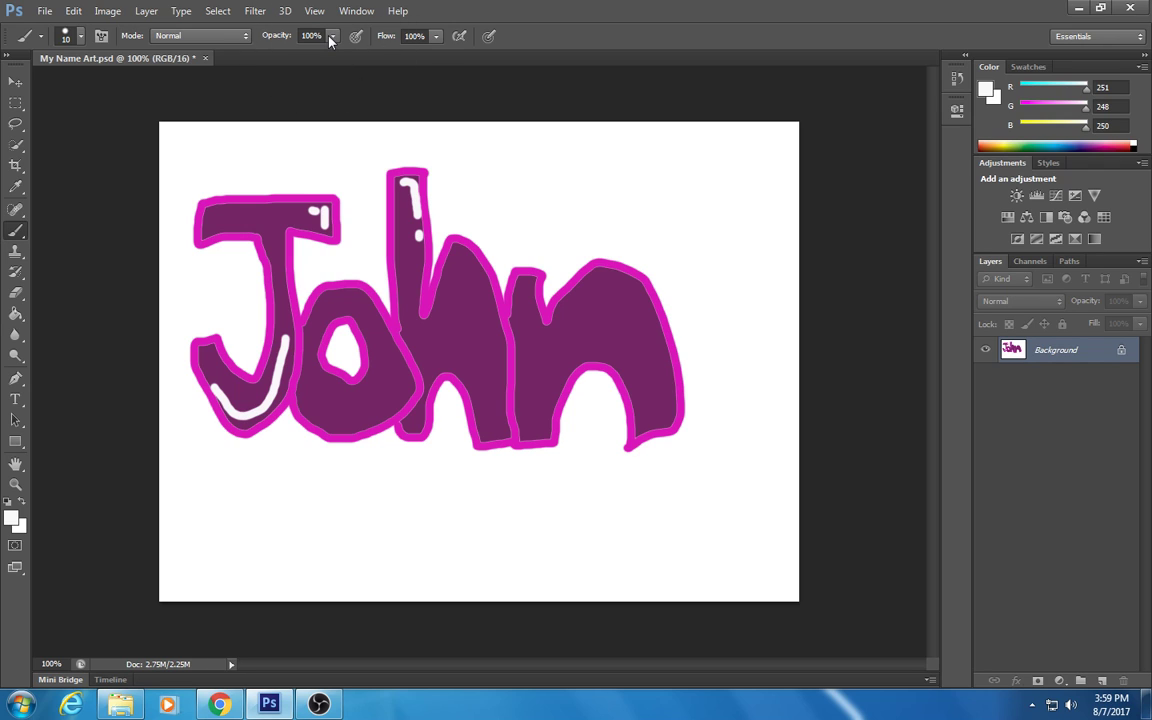
left_click(332, 38)
mouse_move(318, 140)
left_mouse_down()
mouse_move(288, 282)
mouse_move(477, 359)
mouse_move(466, 347)
mouse_move(607, 347)
left_mouse_up()
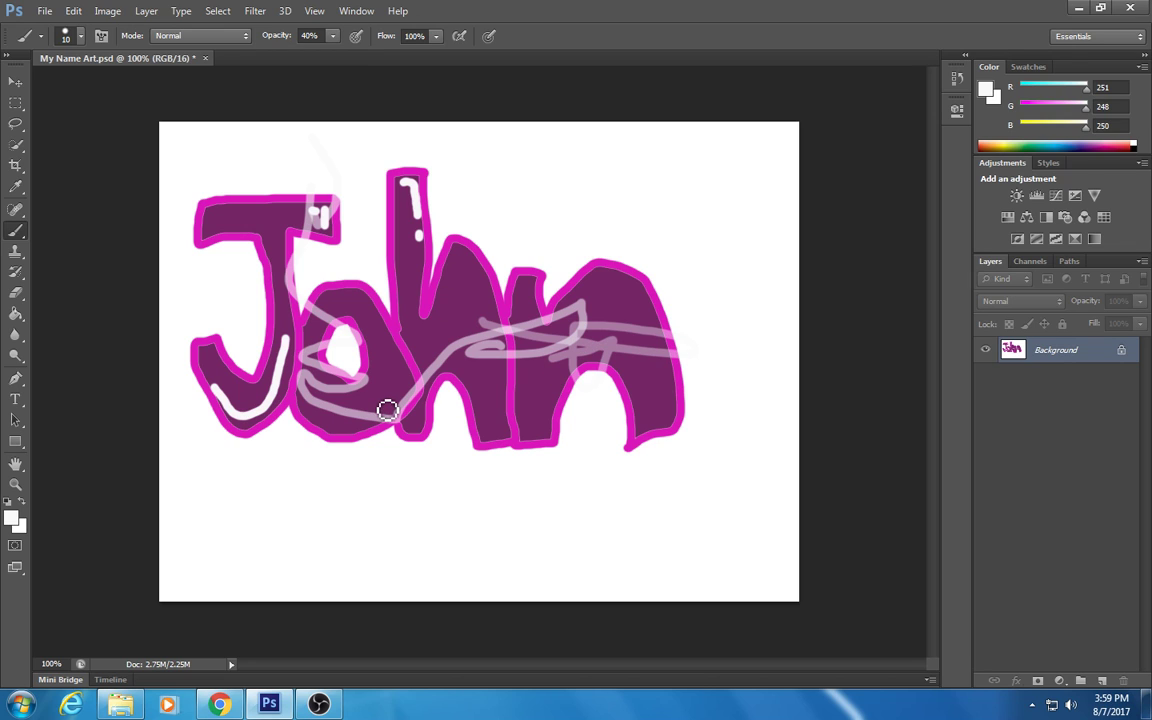
left_click_drag(272, 236, 290, 382)
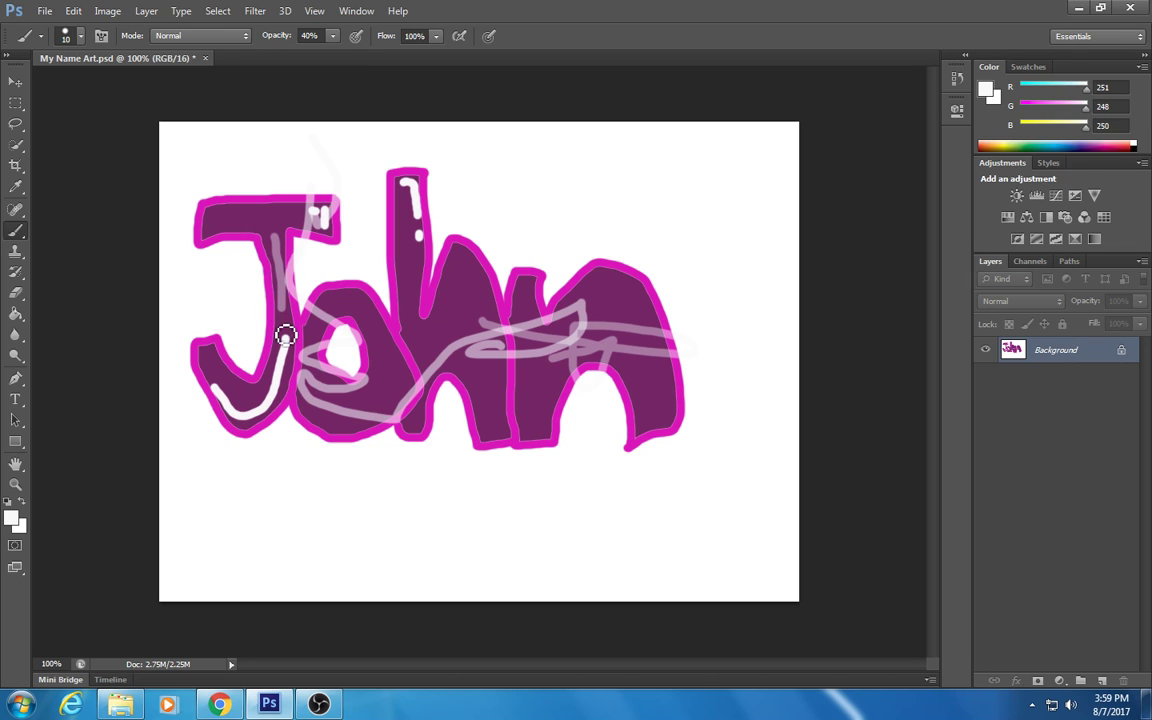
Step backward to remove most translucent strokes, including the pale one over 'hn'.
left_click(73, 11)
left_click(73, 11)
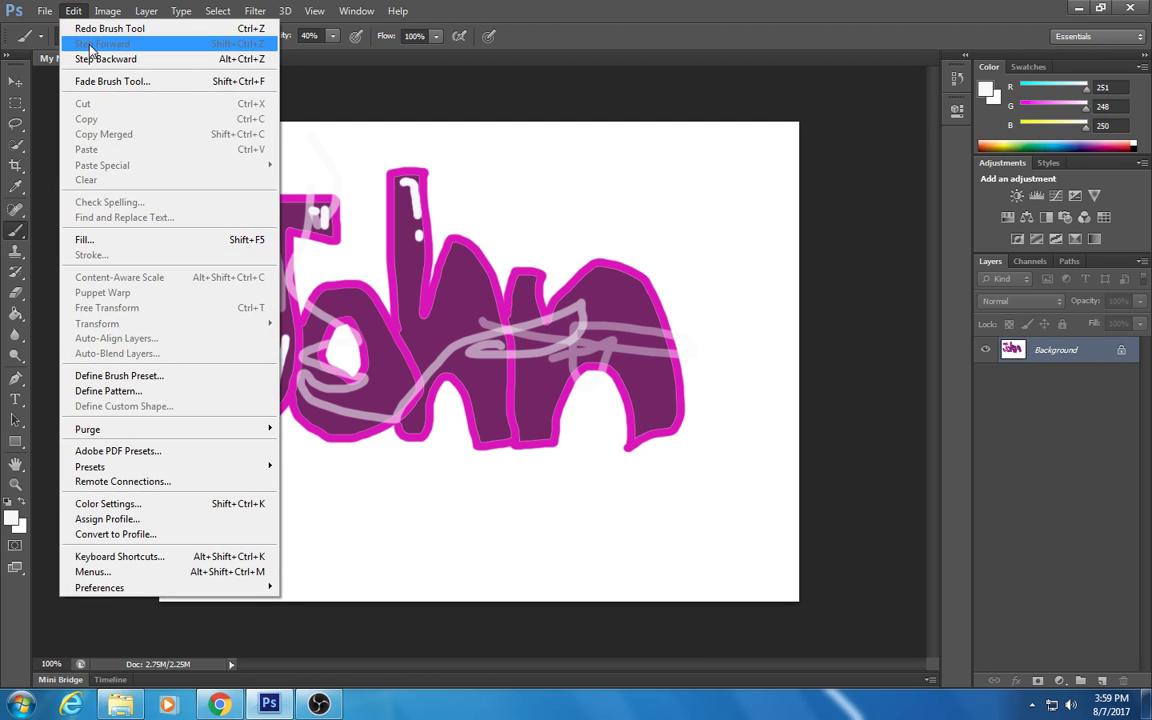
left_click(85, 59)
left_click(73, 11)
left_click(92, 59)
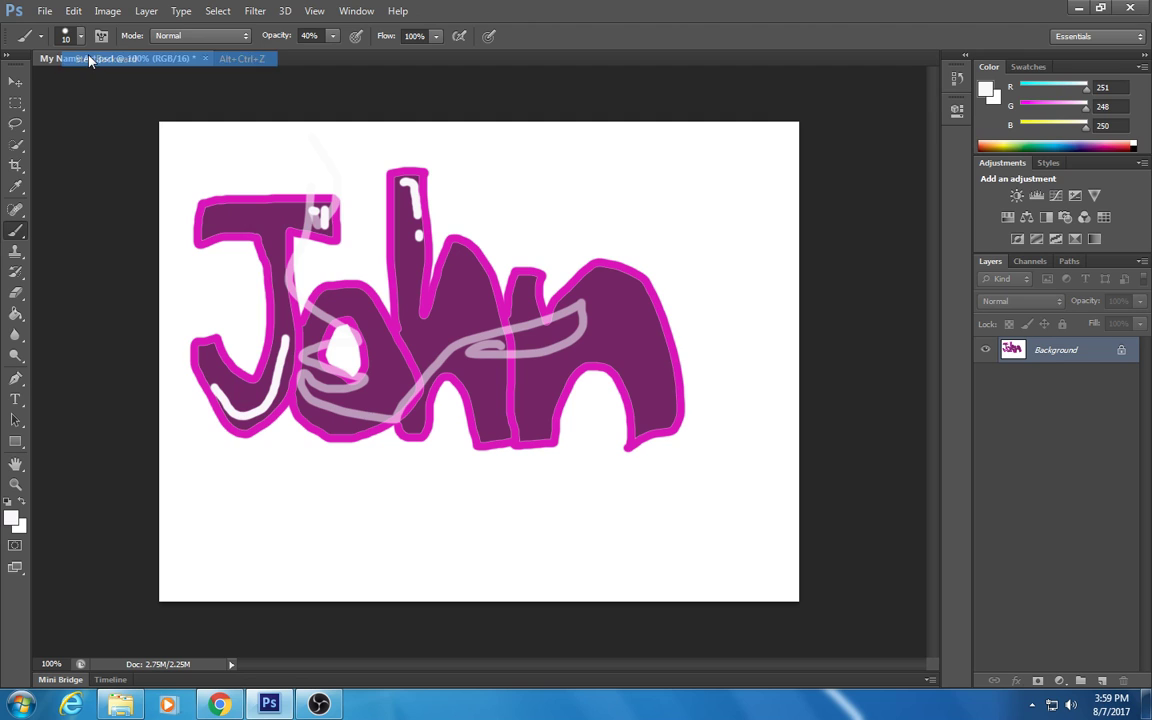
left_click(73, 11)
left_click(104, 60)
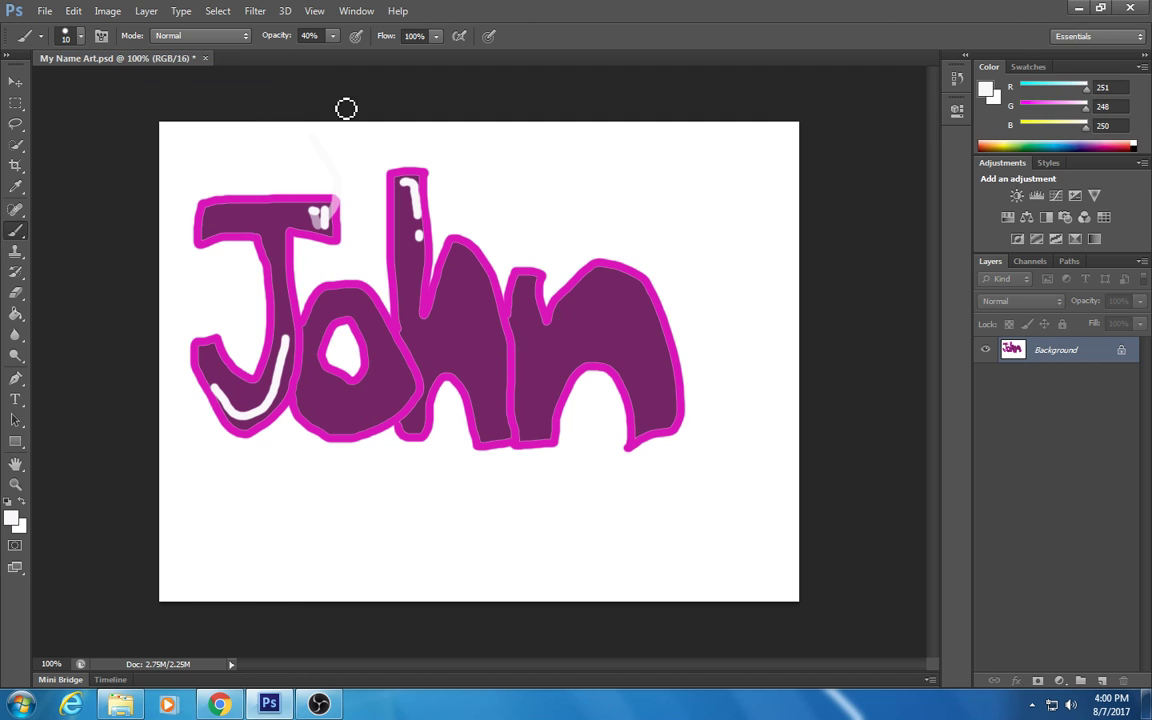
left_click(310, 36)
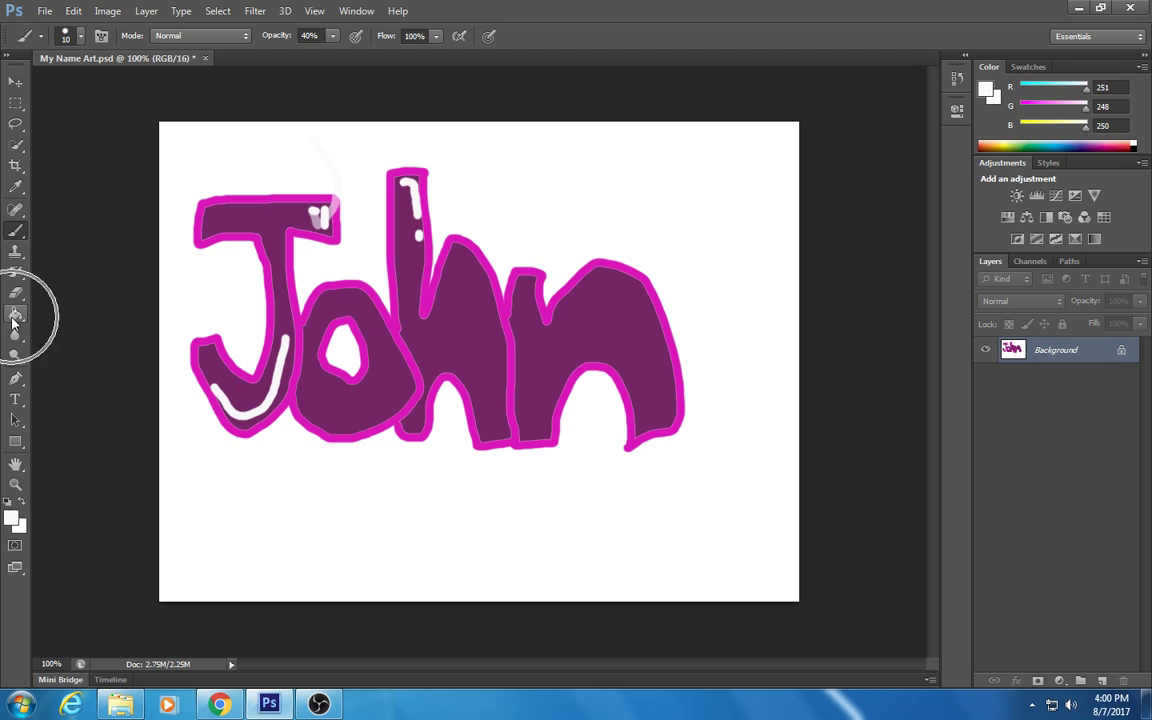
left_click(15, 237)
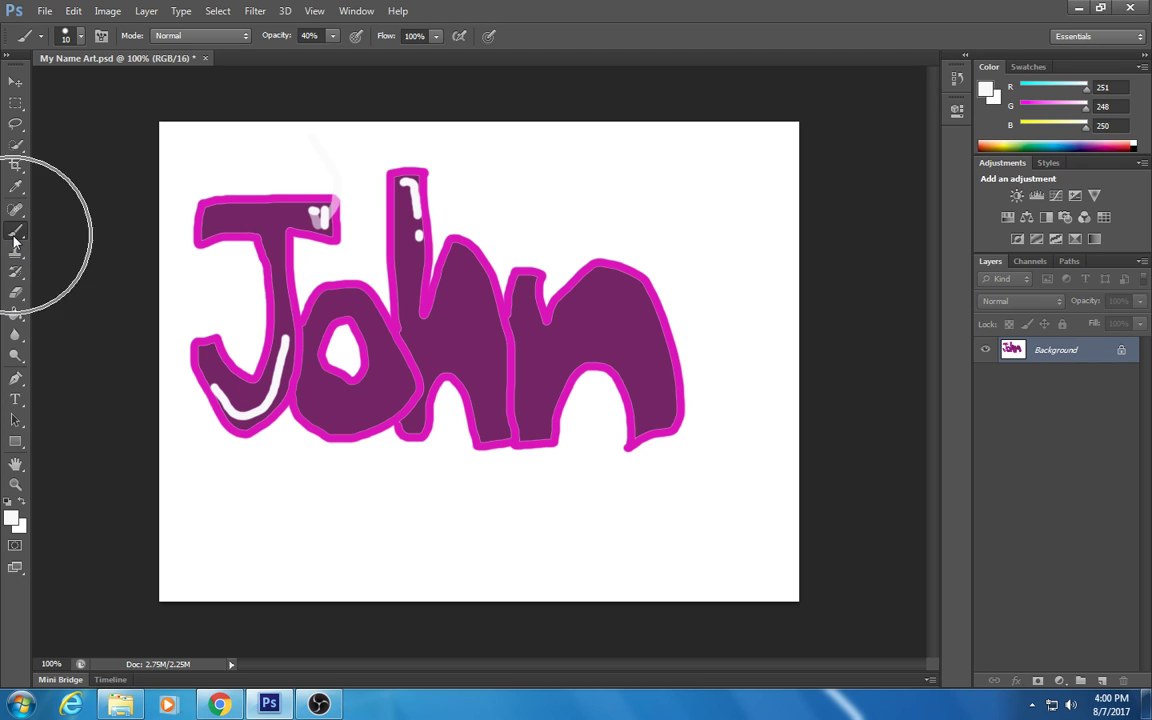